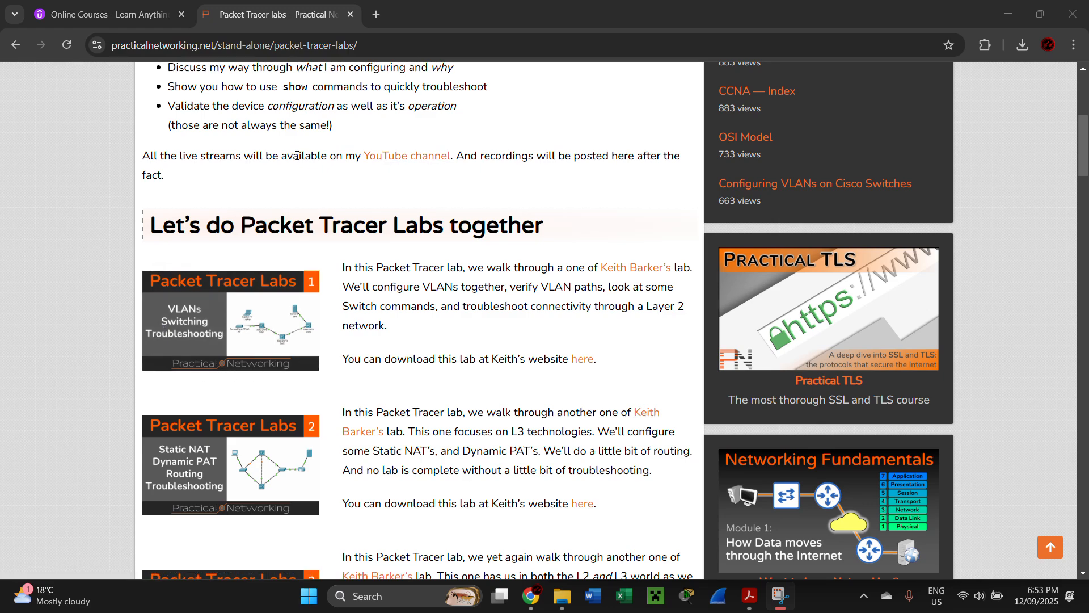
Open the Packet Tracer file 2020-03-29-Switching and VLANs from the PT VLANs and Switching folder
scroll(296, 156, up, 10)
click(1009, 13)
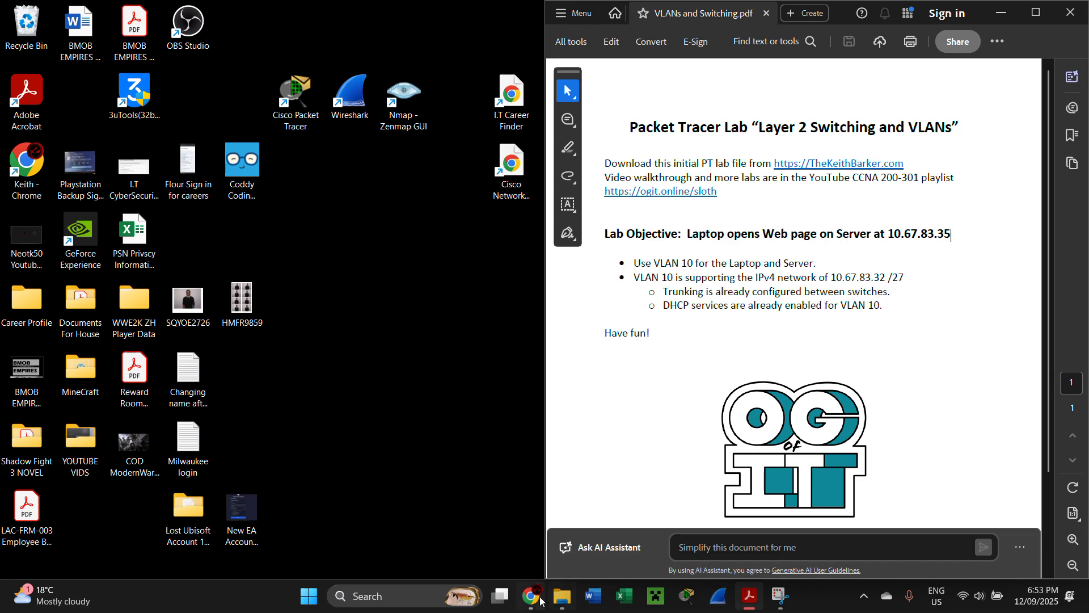
click(562, 595)
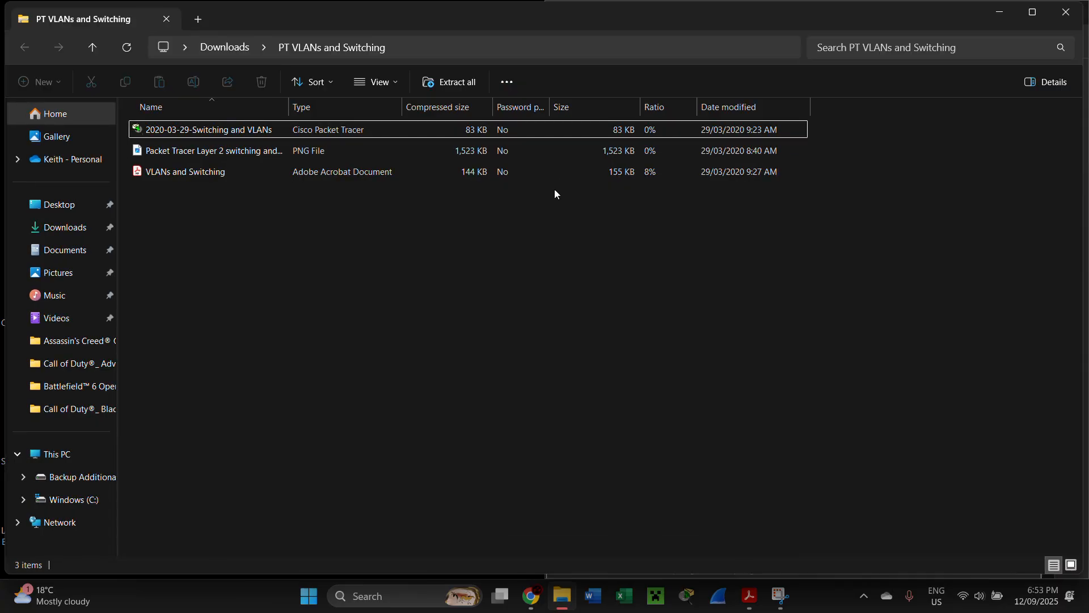
click(207, 130)
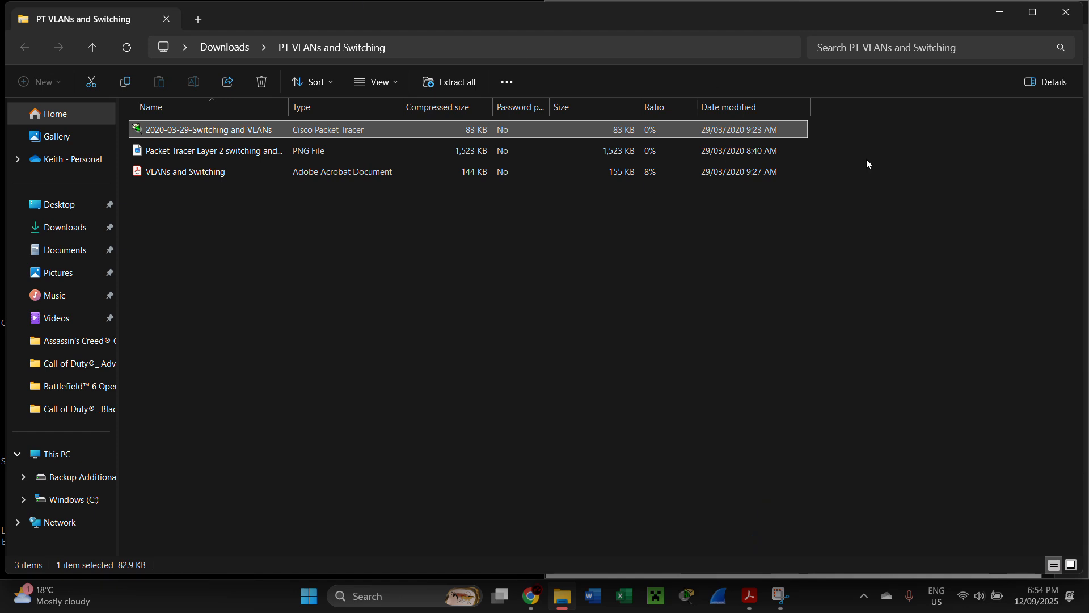
Read the lab objective and the VLAN 10, IPv4 network, trunking and DHCP notes in VLANs and Switching.pdf, then return to the full topology
click(748, 595)
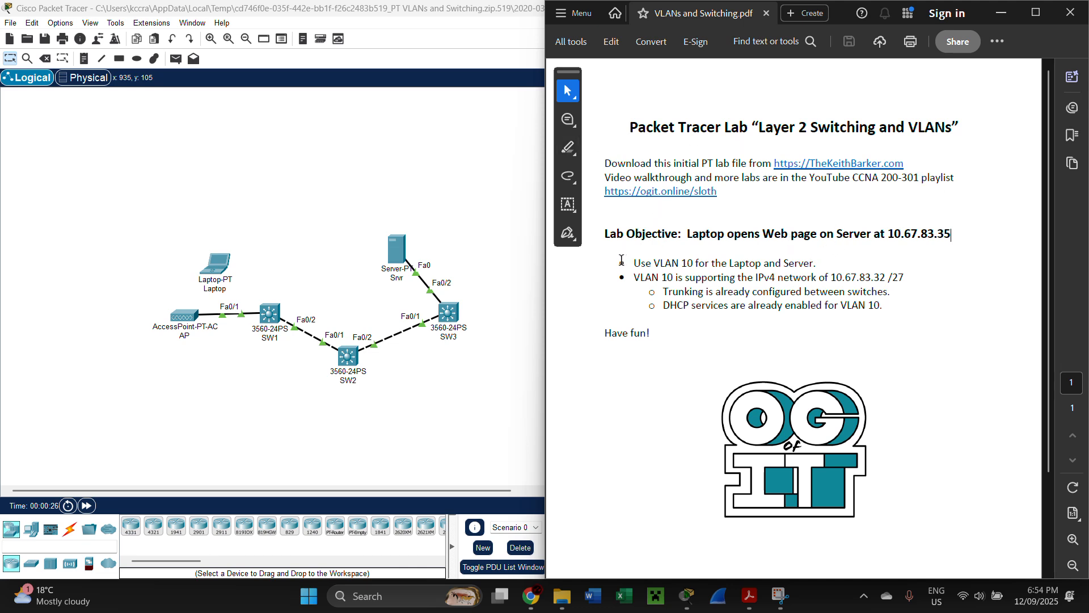
drag(621, 262, 817, 254)
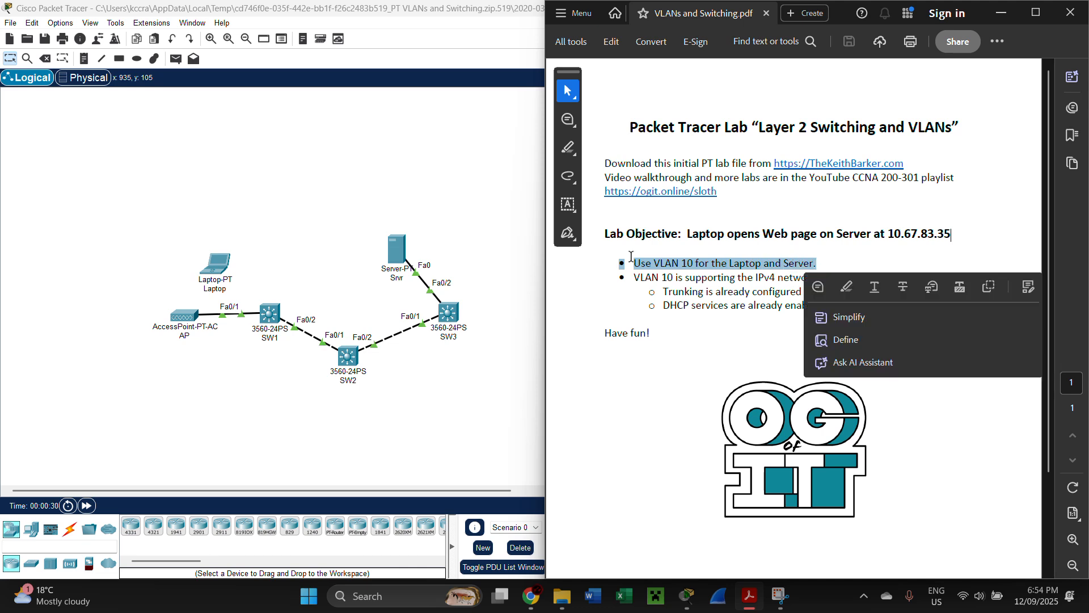
click(654, 263)
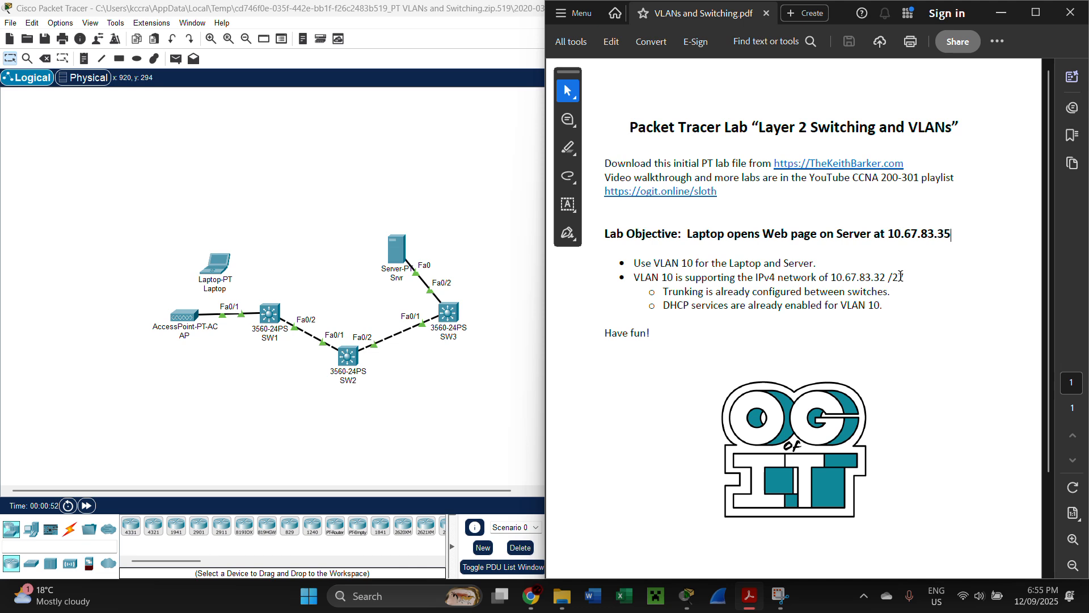
drag(919, 284, 843, 283)
click(739, 335)
drag(662, 293, 894, 293)
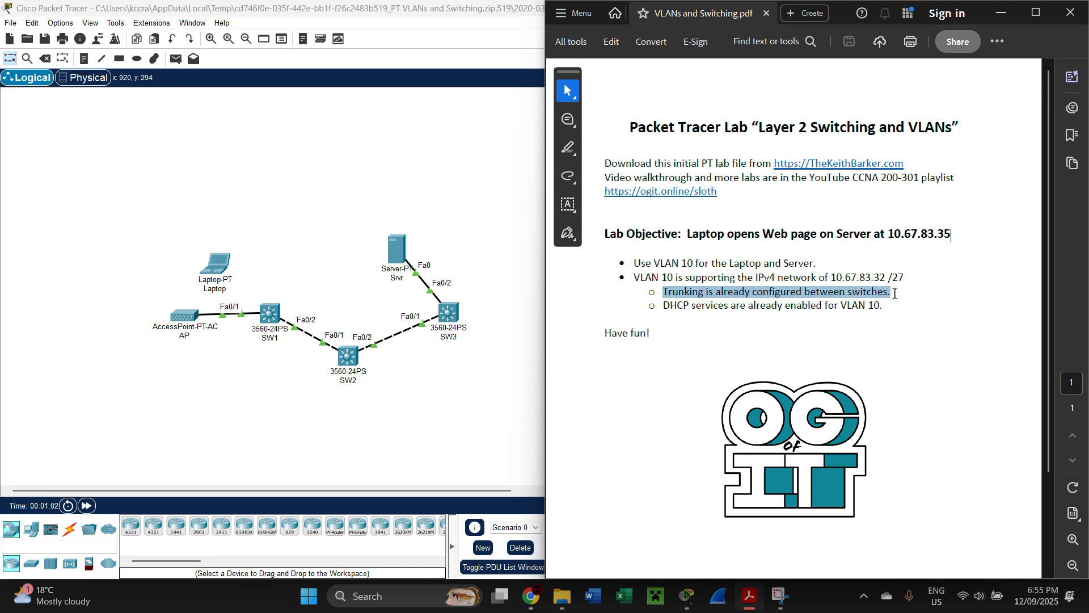
click(728, 329)
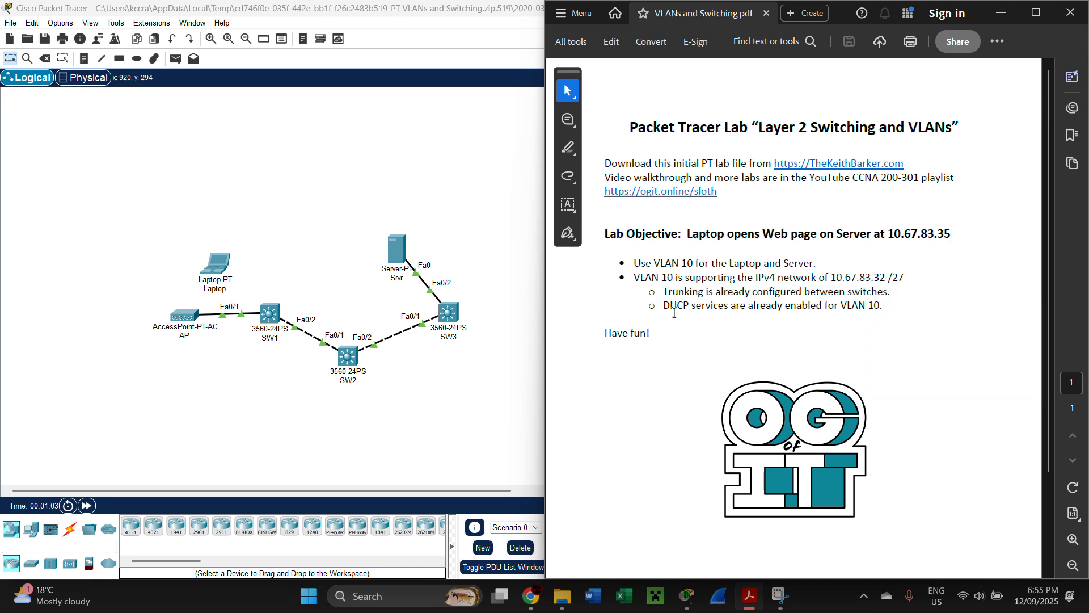
drag(661, 306, 880, 307)
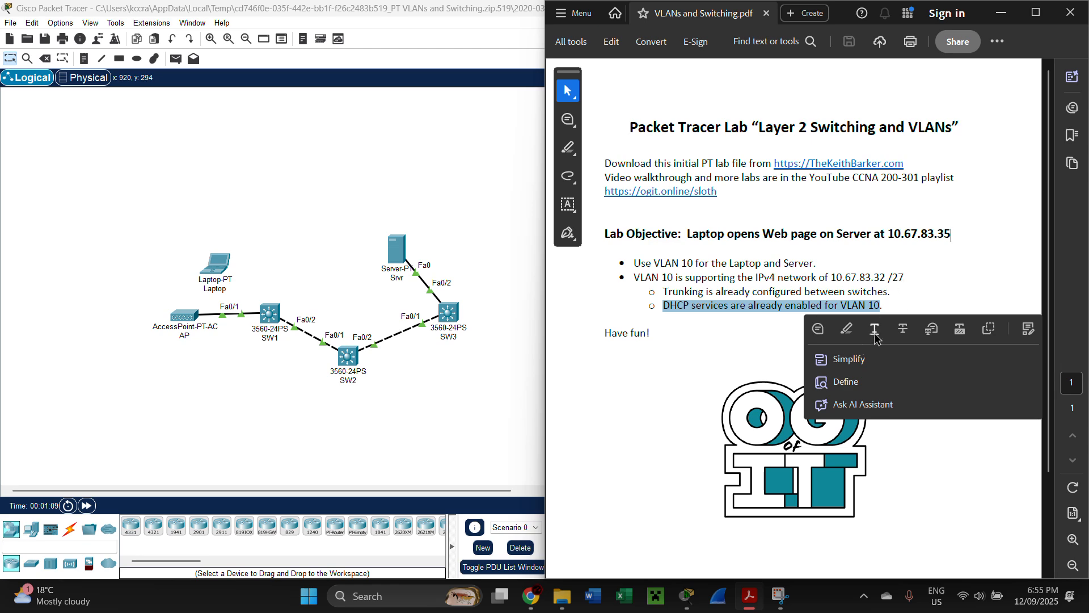
click(679, 362)
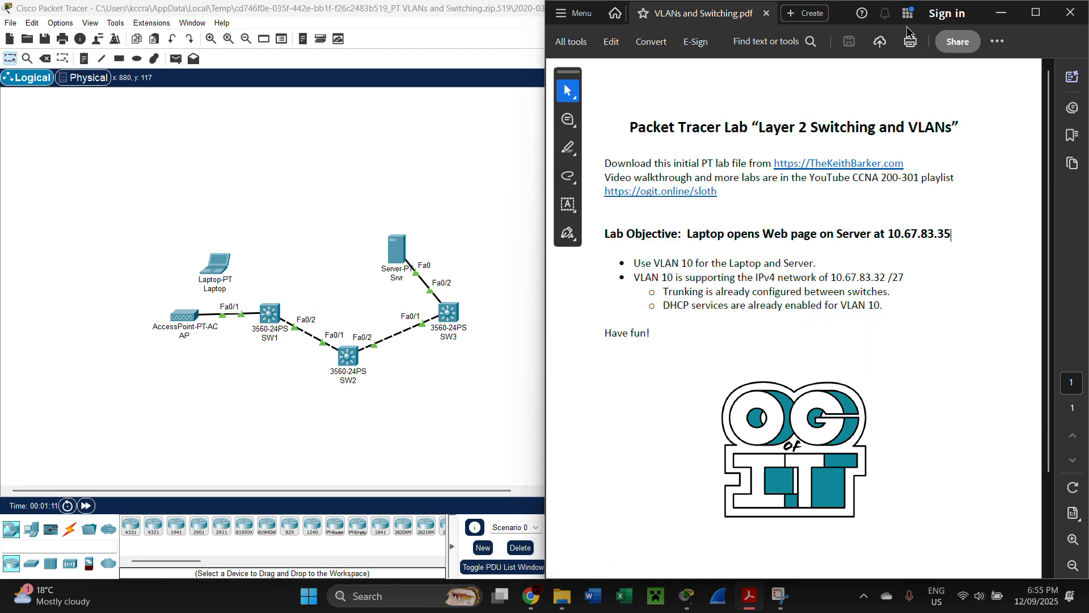
click(1005, 15)
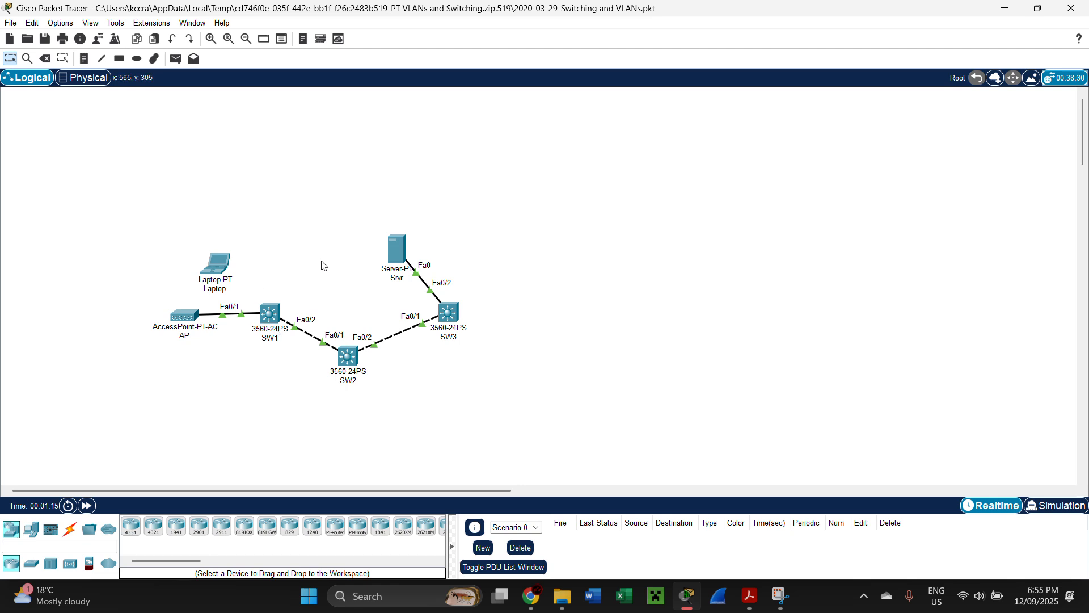
Move the laptop directly above the access point and look at the server's physical device view
mouse_move(224, 275)
mouse_down()
mouse_move(191, 275)
mouse_move(197, 253)
mouse_move(195, 263)
mouse_up()
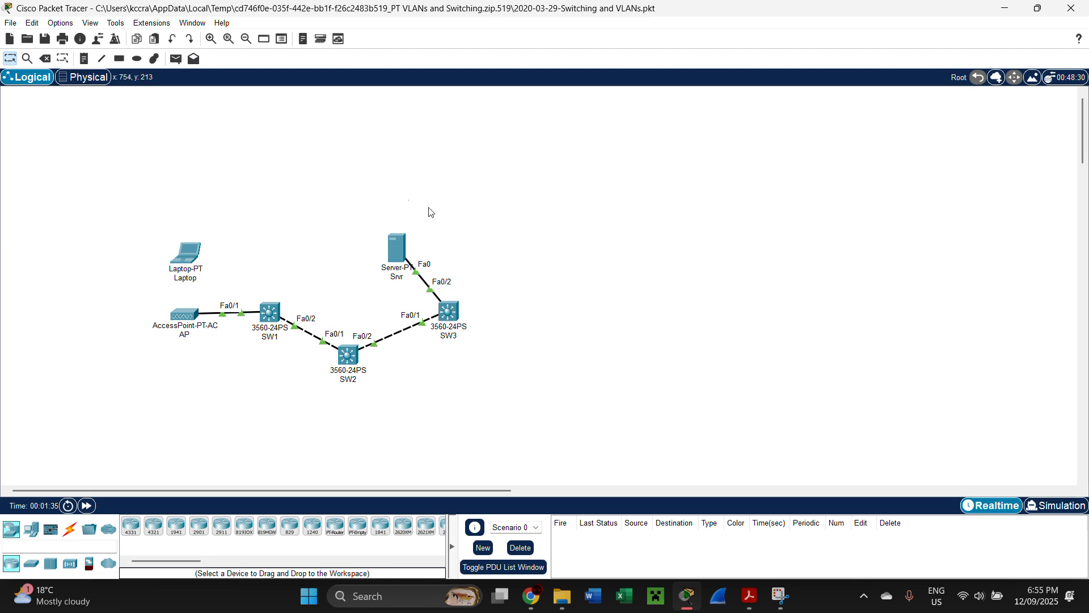
click(398, 245)
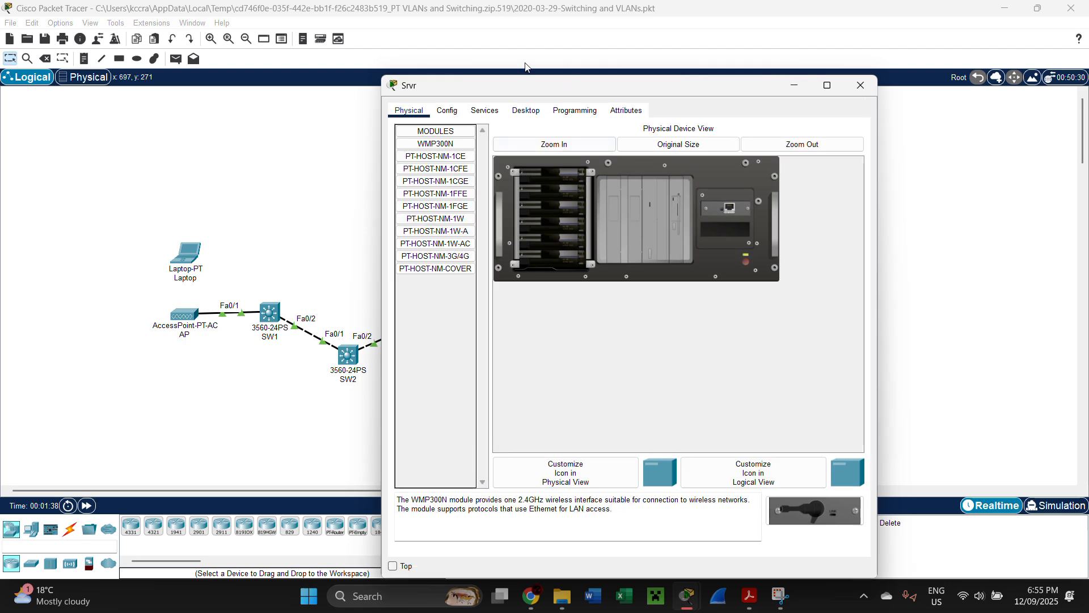
click(878, 82)
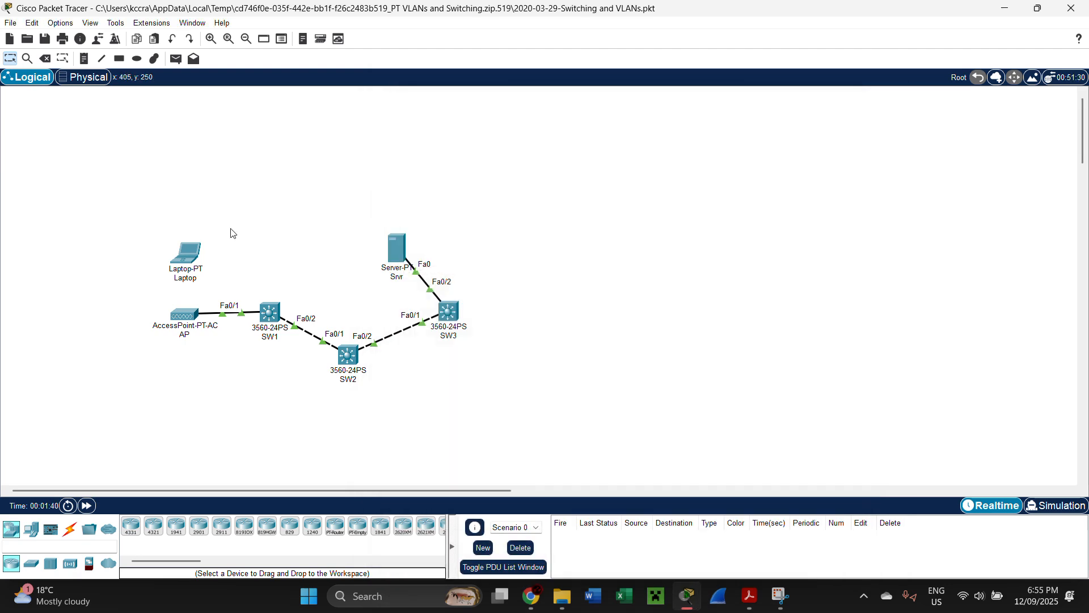
Power on the laptop, check its global settings, and shift it slightly to the right of the access point
click(196, 250)
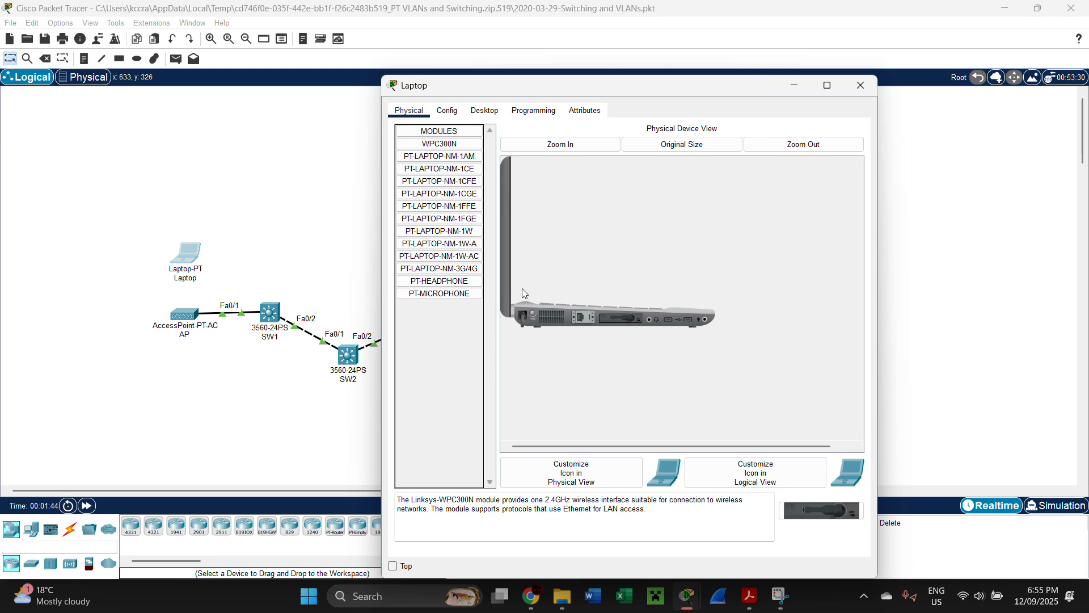
click(538, 146)
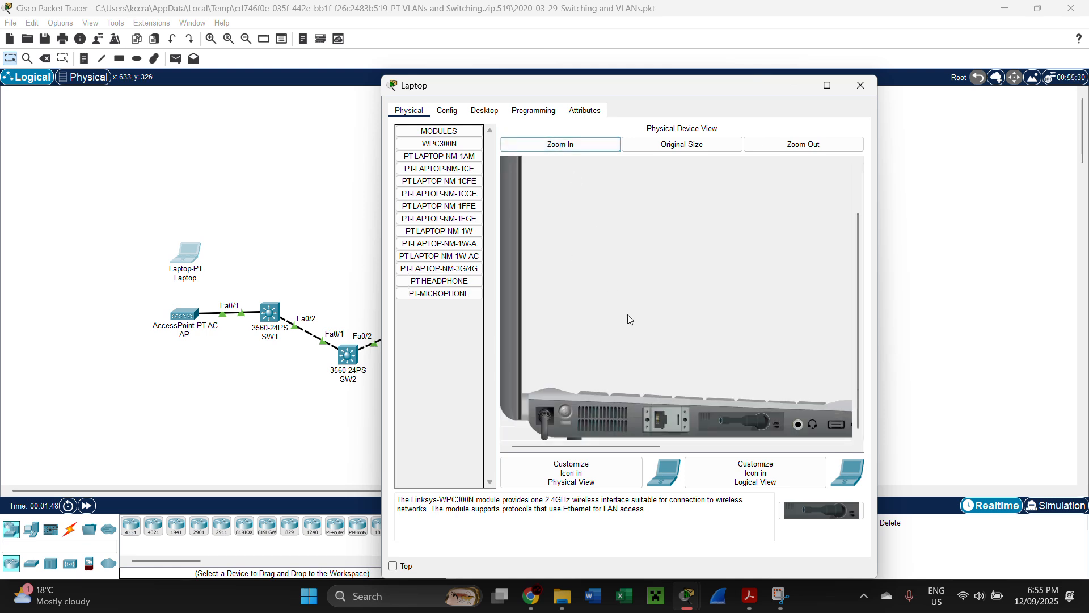
click(568, 414)
click(446, 109)
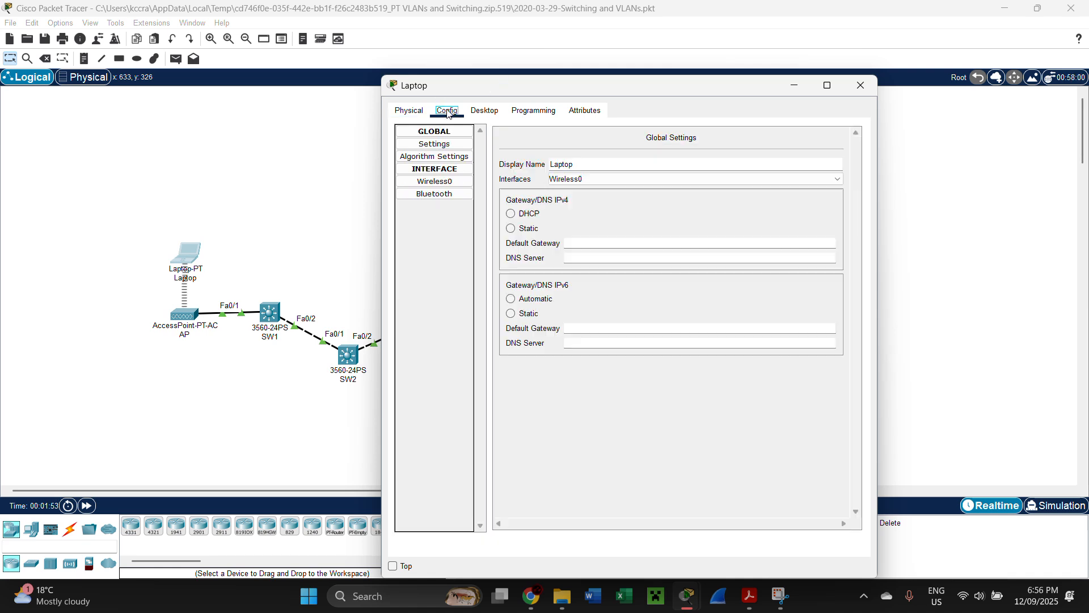
click(860, 85)
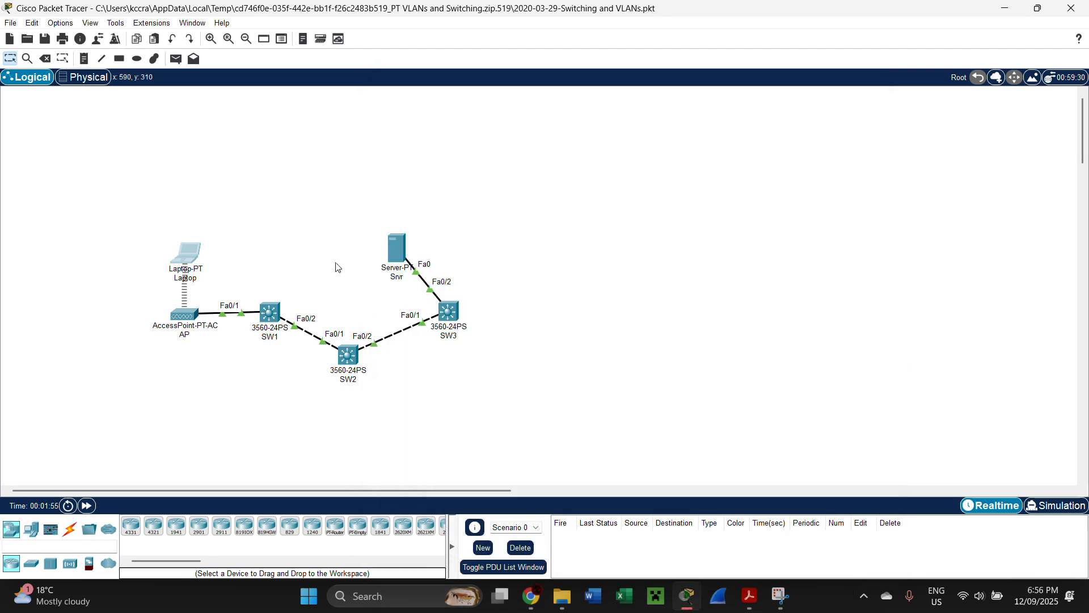
drag(200, 261, 229, 263)
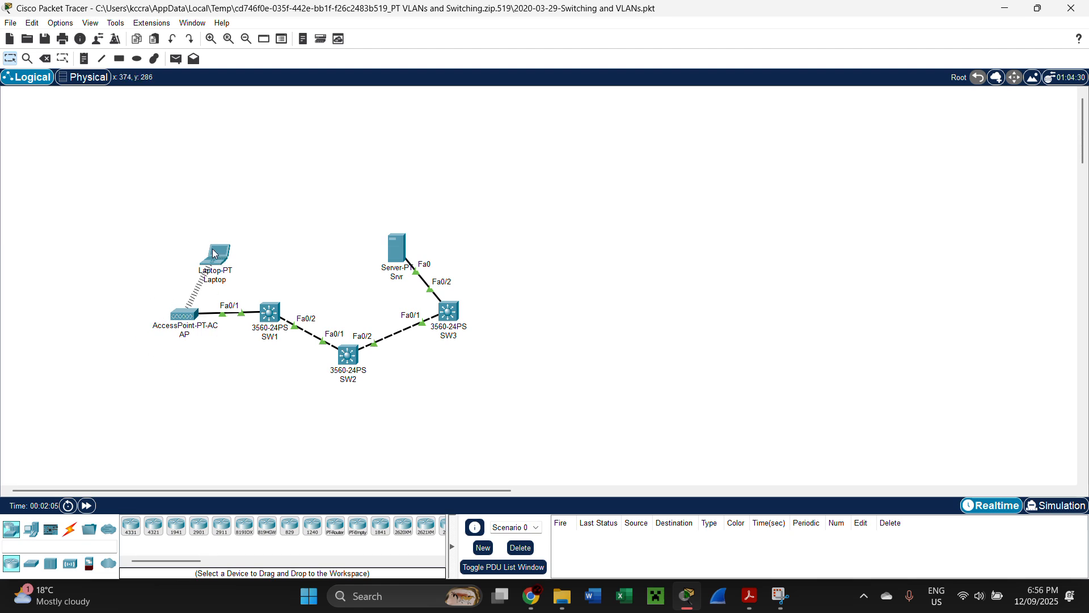
Check the laptop's IP configuration on the Wireless0 interface for a DHCP-assigned address
click(217, 264)
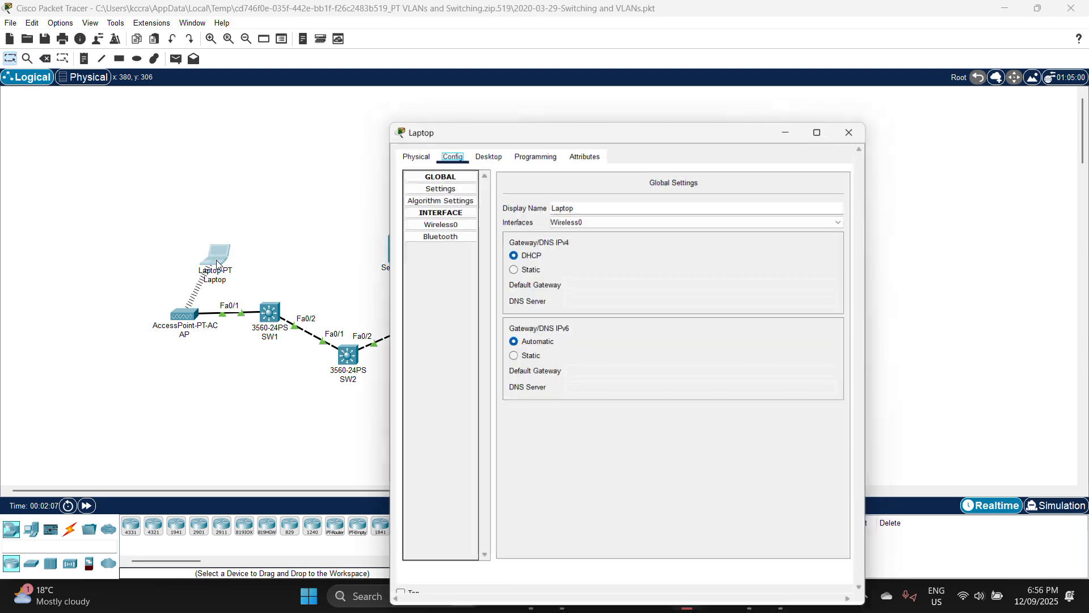
click(484, 111)
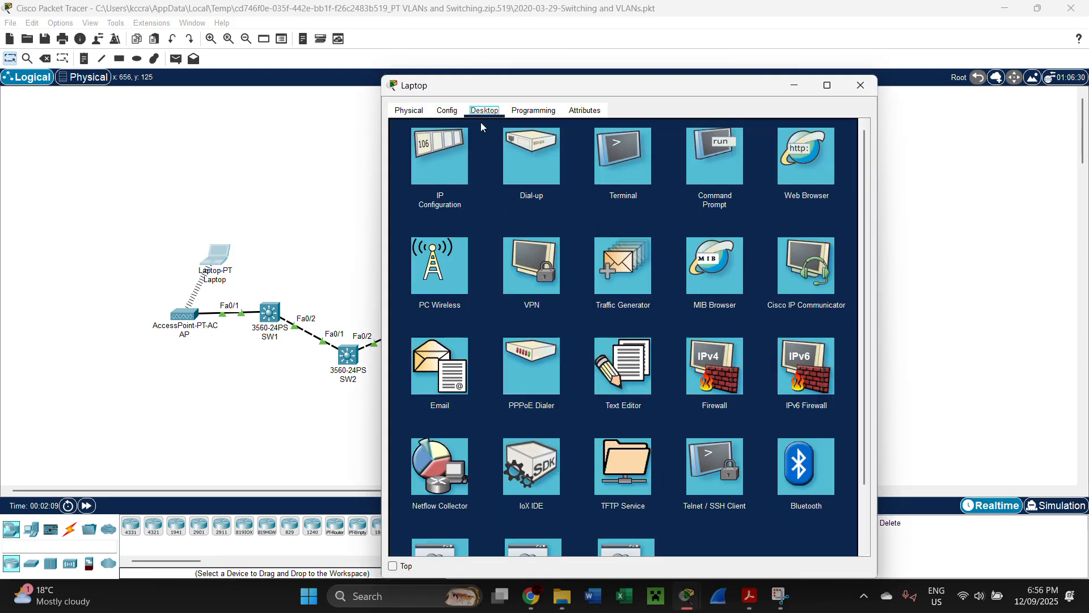
click(441, 163)
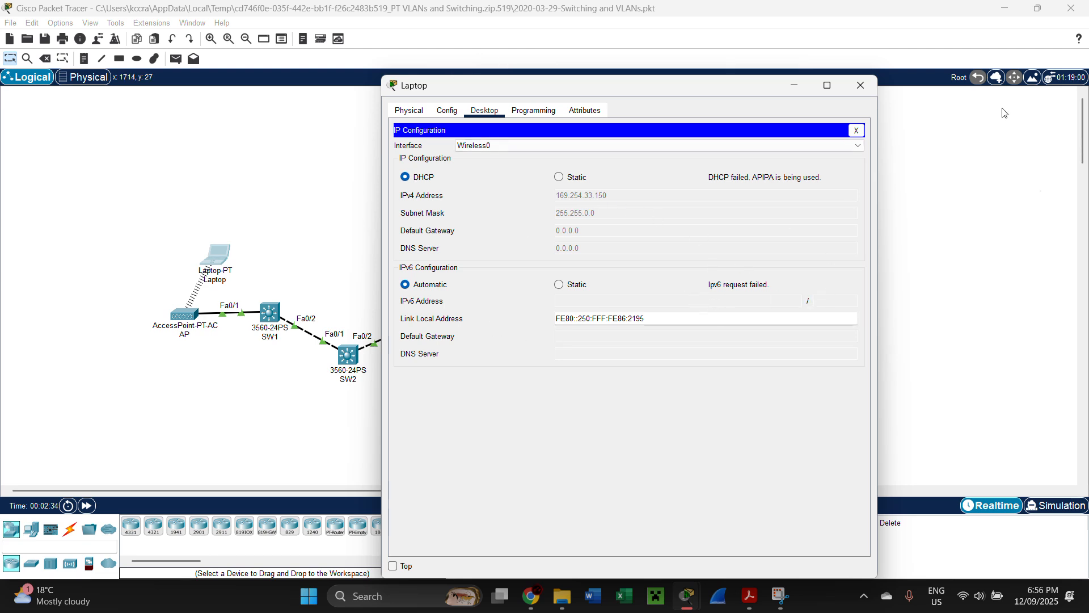
click(447, 110)
click(409, 111)
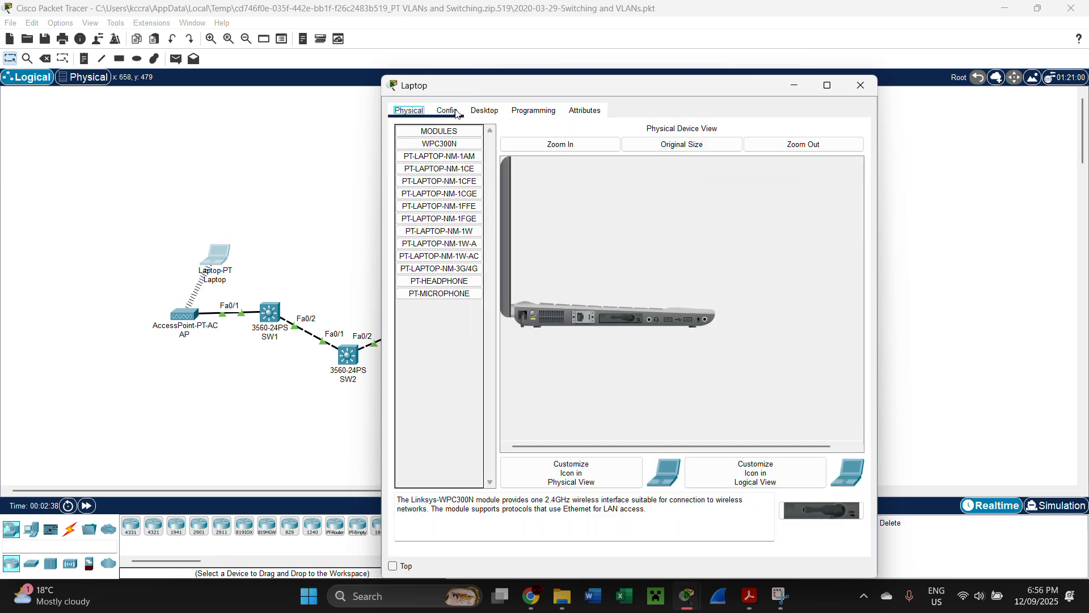
click(485, 110)
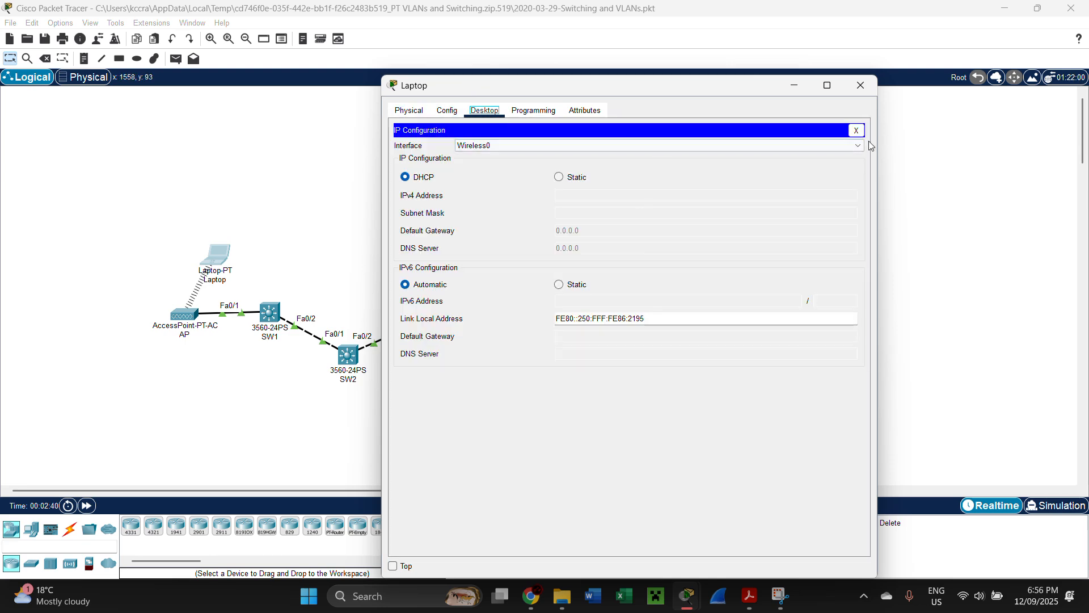
click(857, 130)
Ping the server at 10.67.83.35 from the laptop's command prompt
click(723, 172)
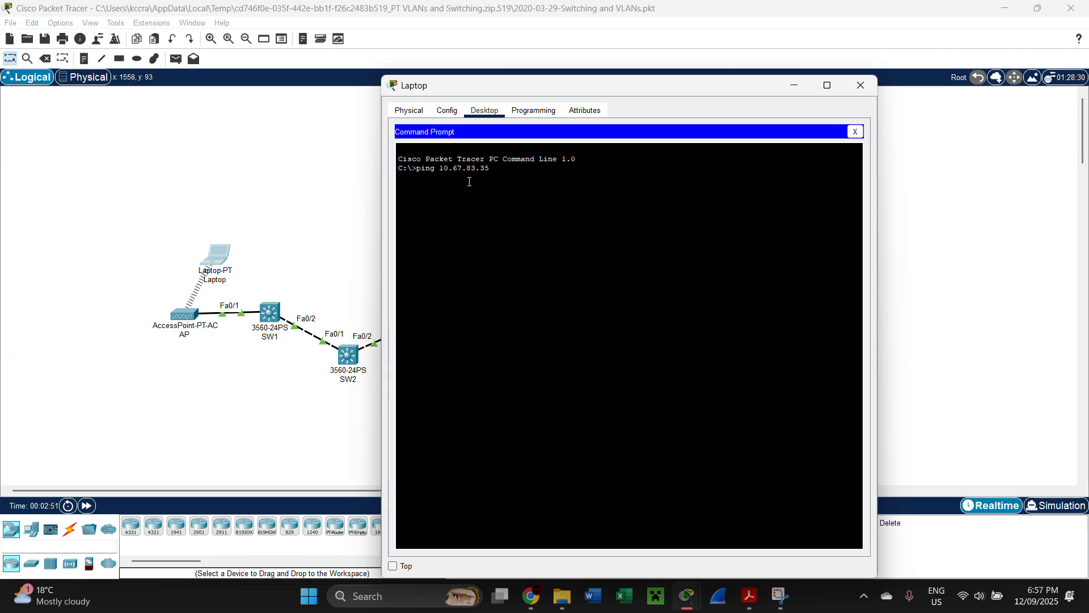
key(Return)
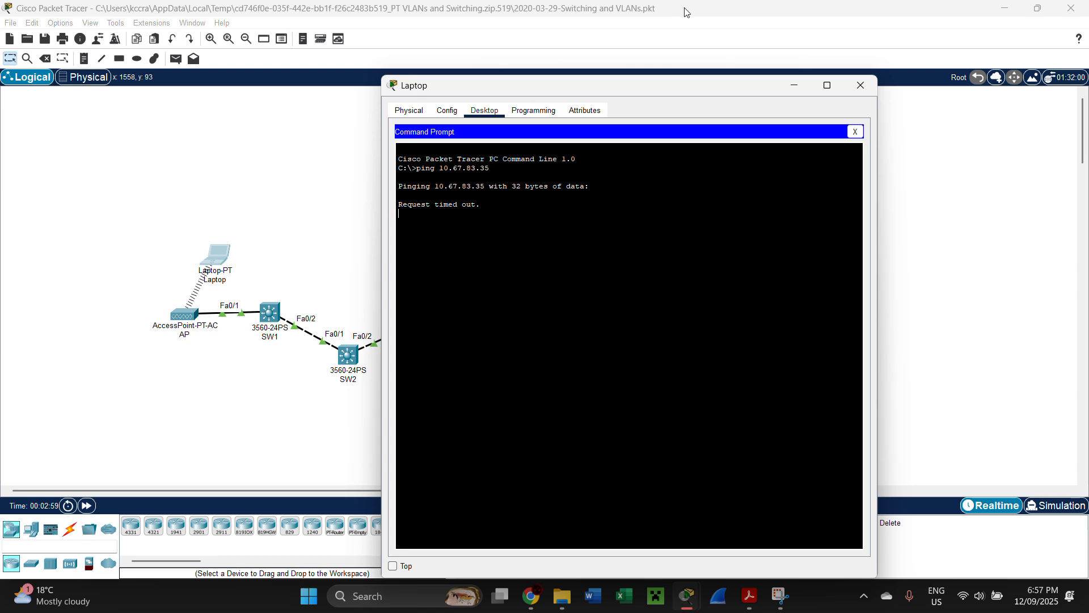
click(855, 132)
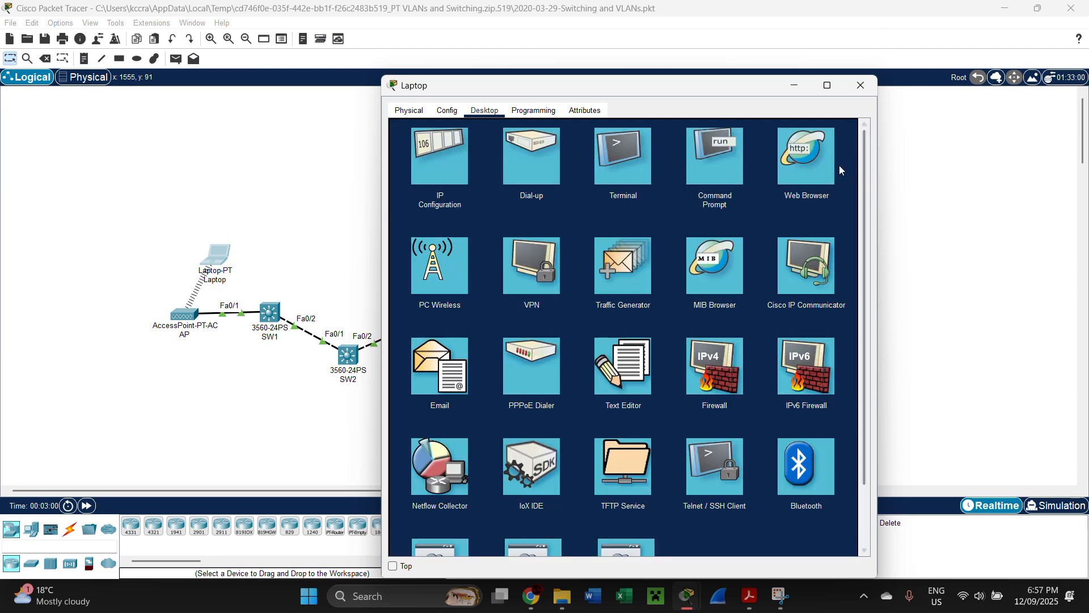
Try to load the server's web page at 10.67.83.35 in the laptop's web browser
click(808, 150)
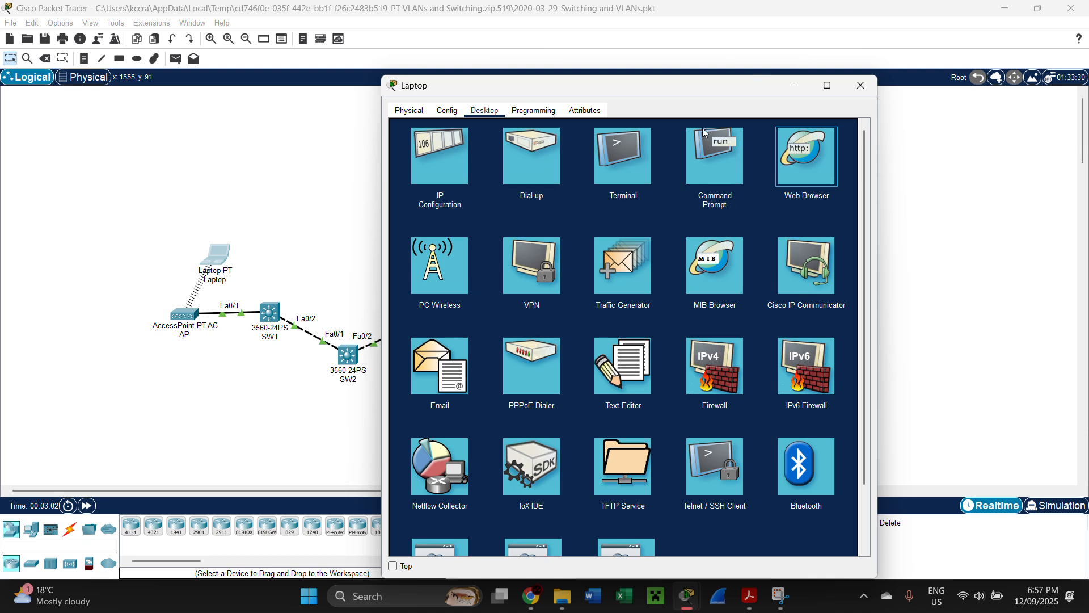
click(802, 150)
click(602, 147)
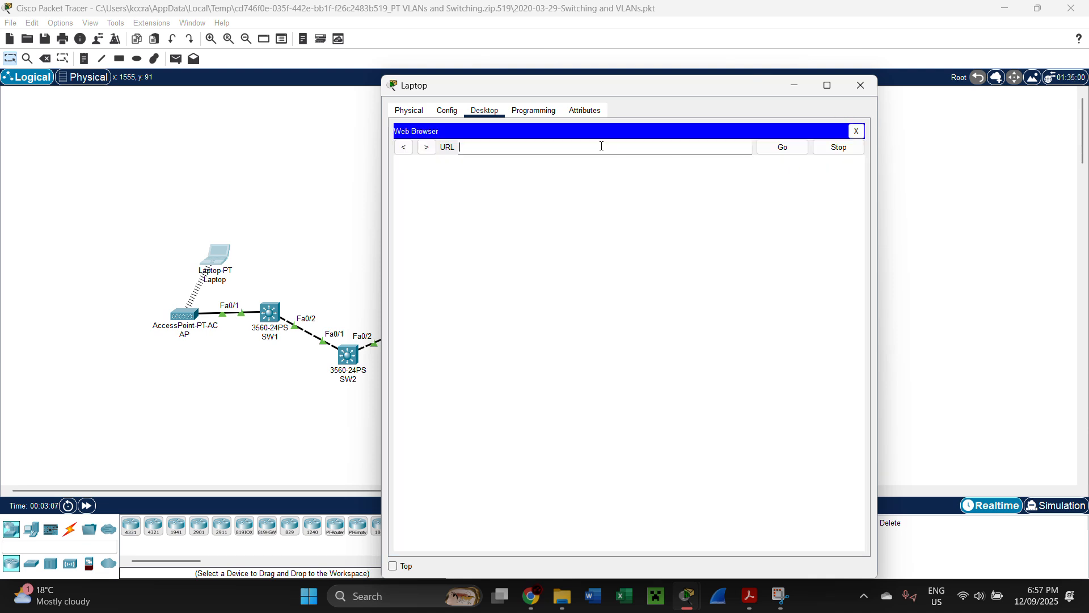
text(10.67.83.35)
key(Return)
click(583, 143)
drag(459, 148, 478, 148)
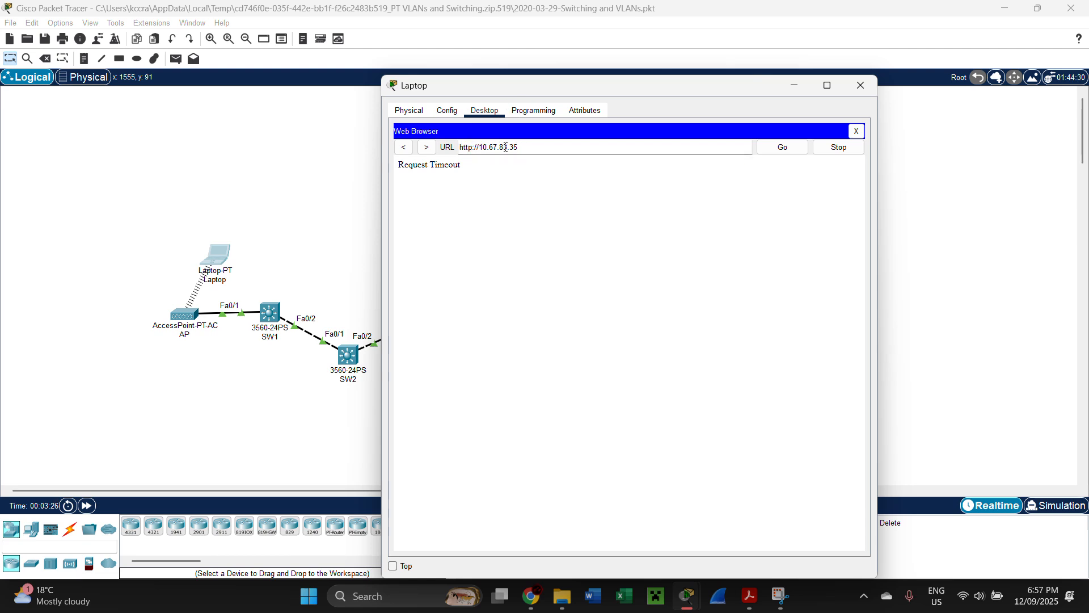
text(s)
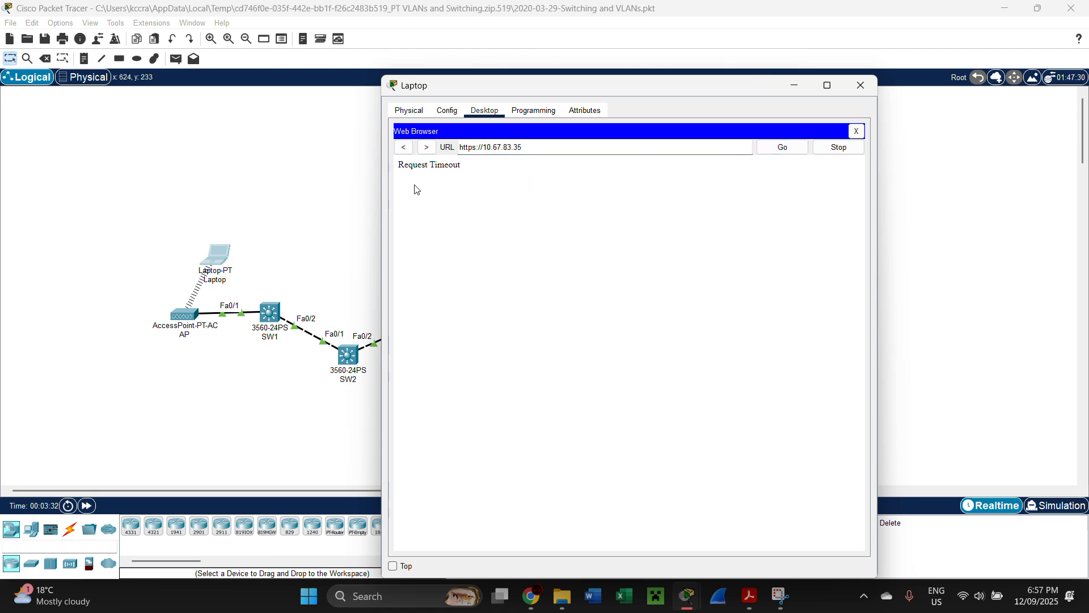
click(856, 131)
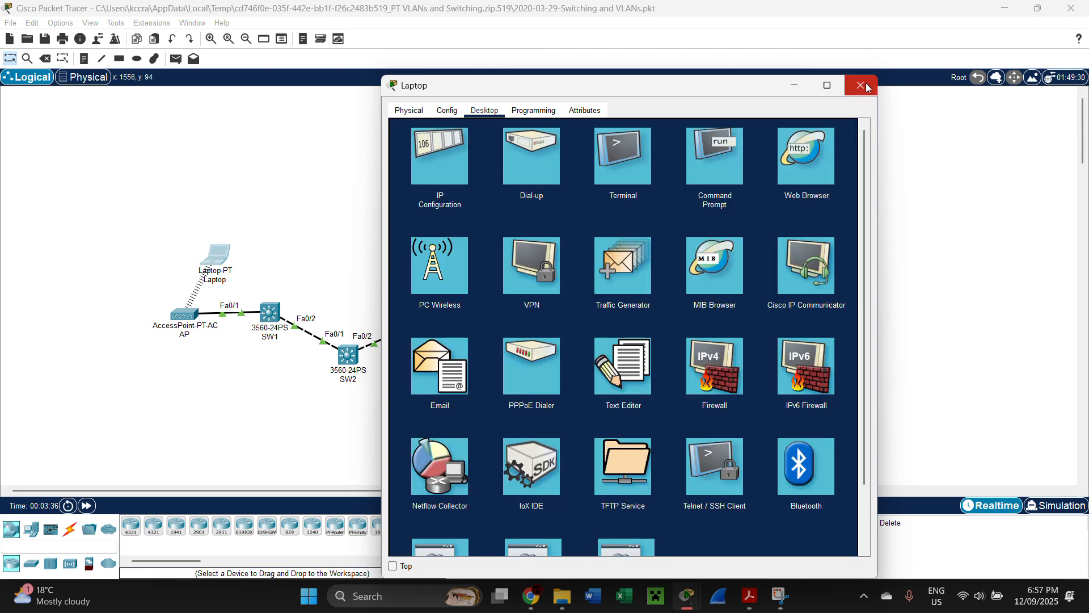
click(859, 90)
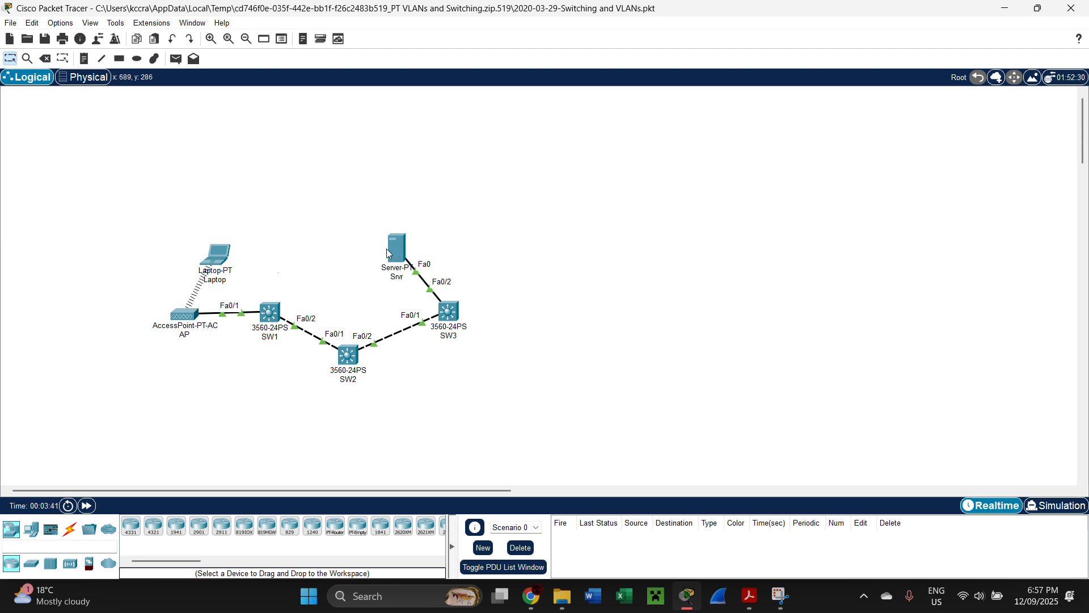
Examine the serverPool settings in the server's DHCP service, then close the server window
click(399, 258)
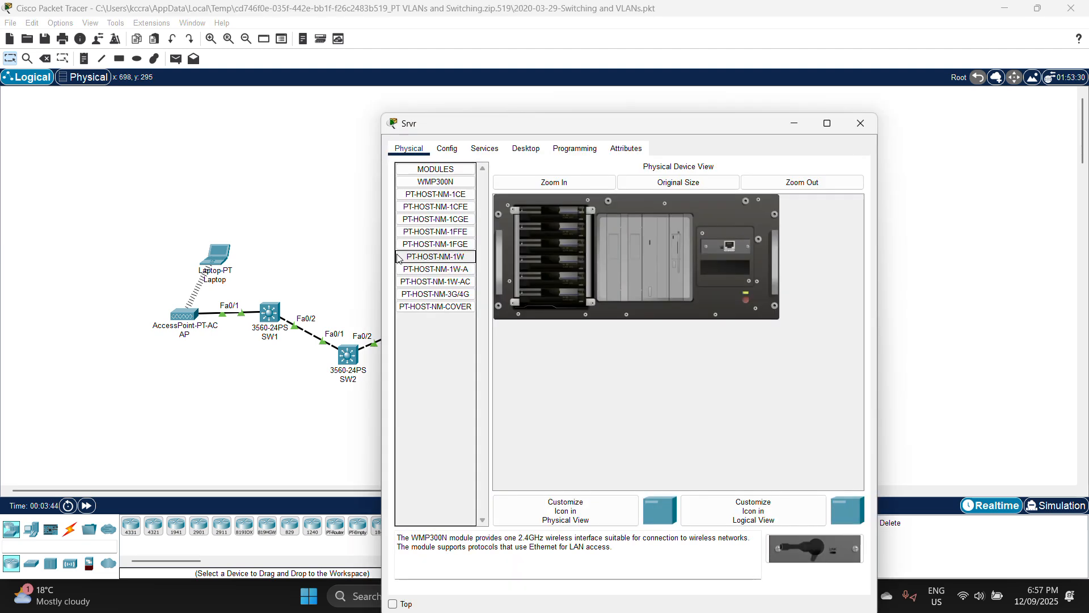
click(486, 150)
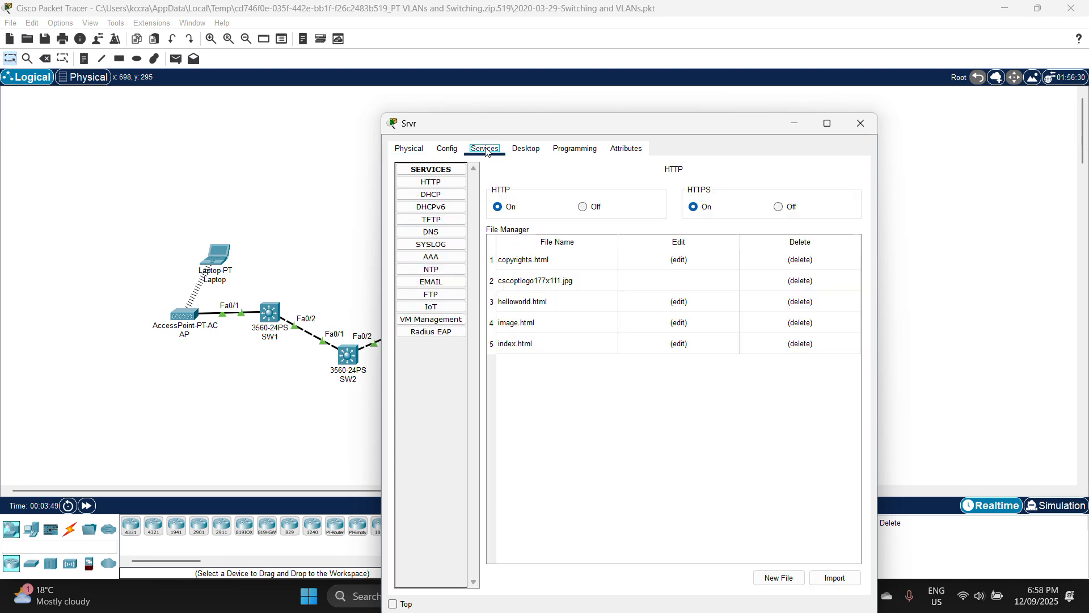
click(454, 196)
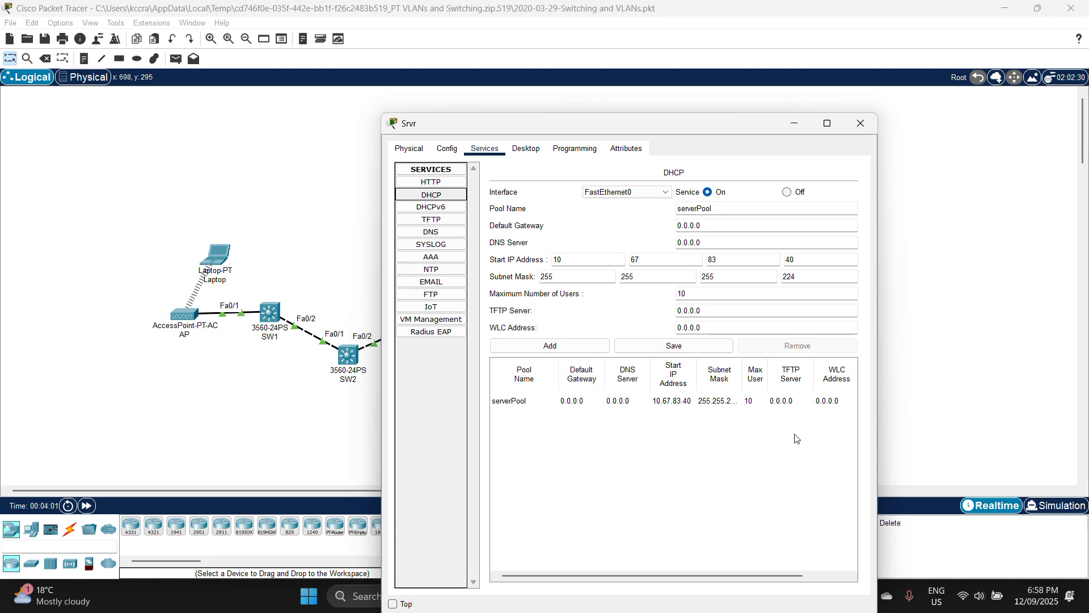
click(749, 404)
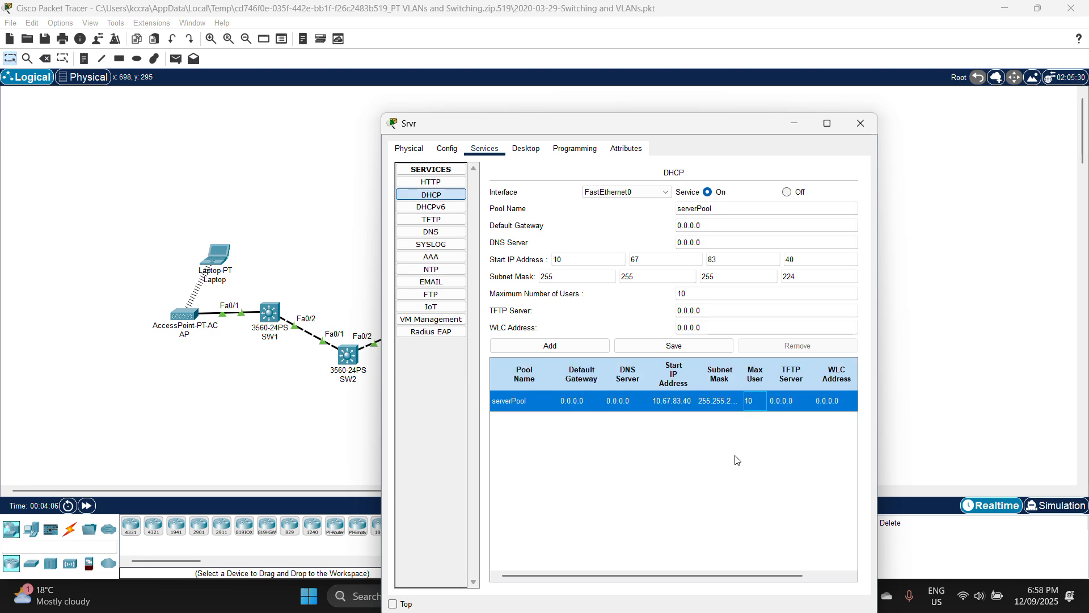
click(688, 406)
click(646, 303)
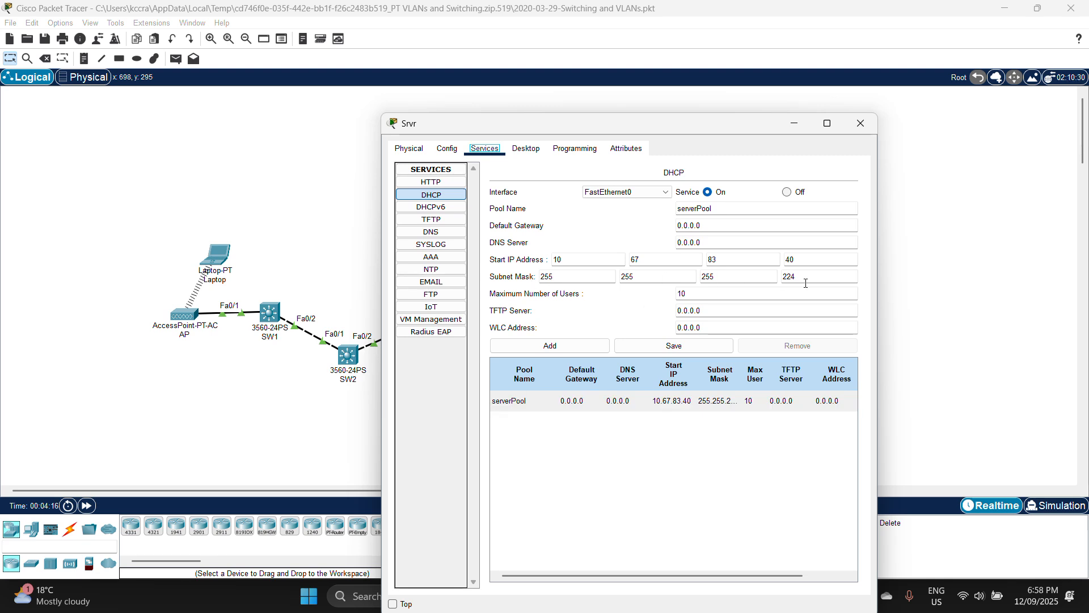
click(672, 401)
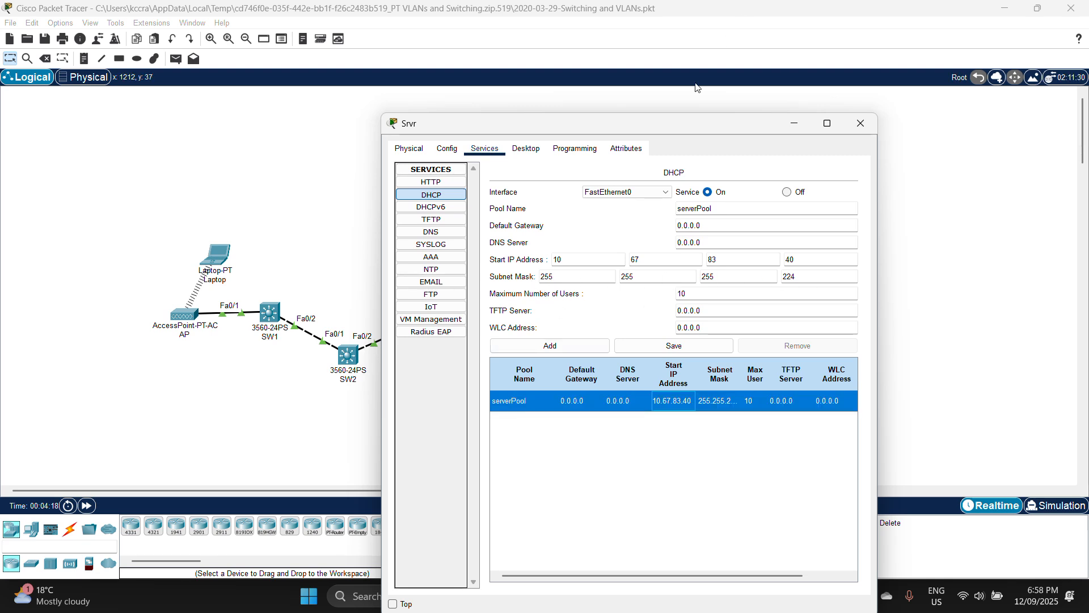
click(861, 123)
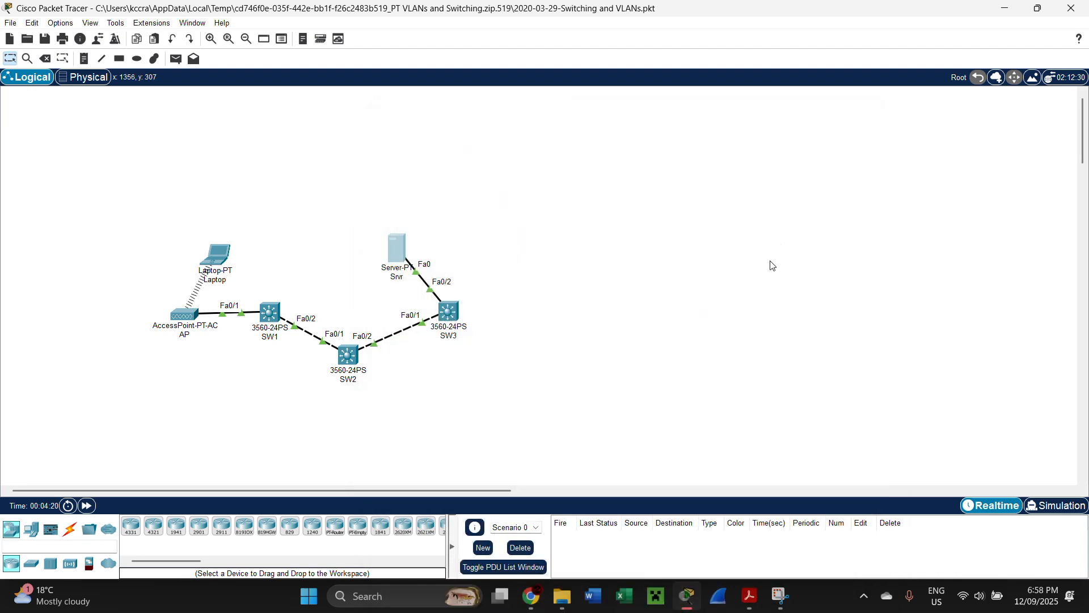
Open switch SW3's command line and show its VLANs with sh vlan brief
click(457, 316)
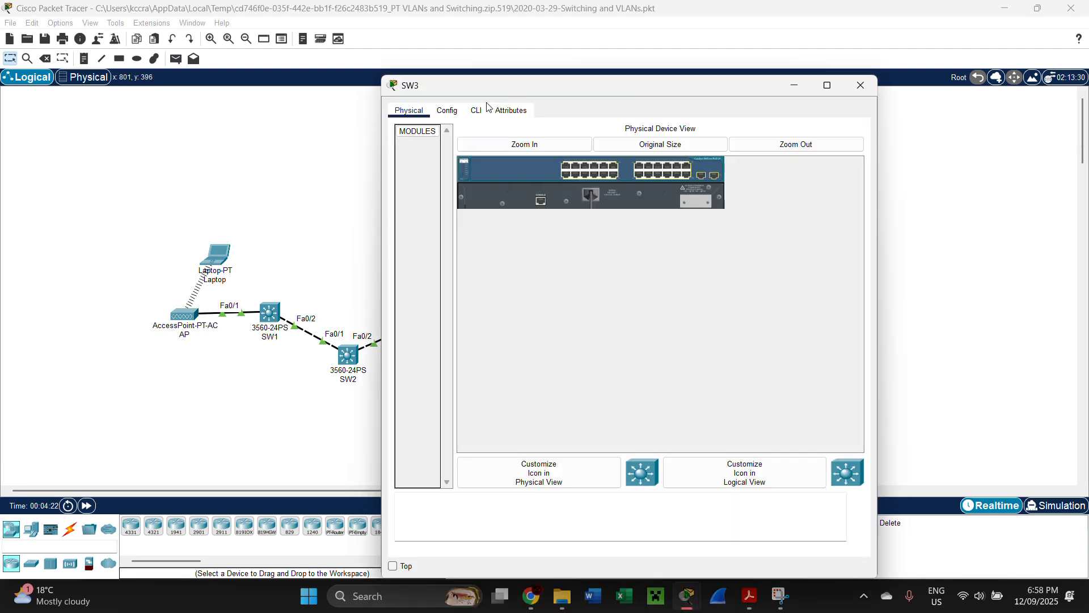
click(476, 110)
key(Return)
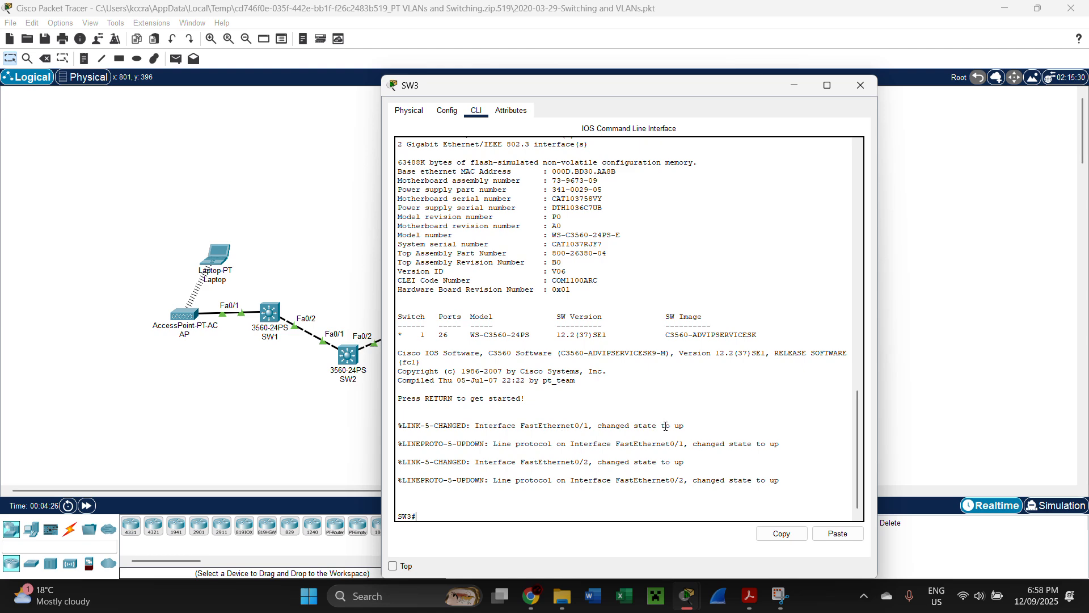
drag(549, 93, 653, 75)
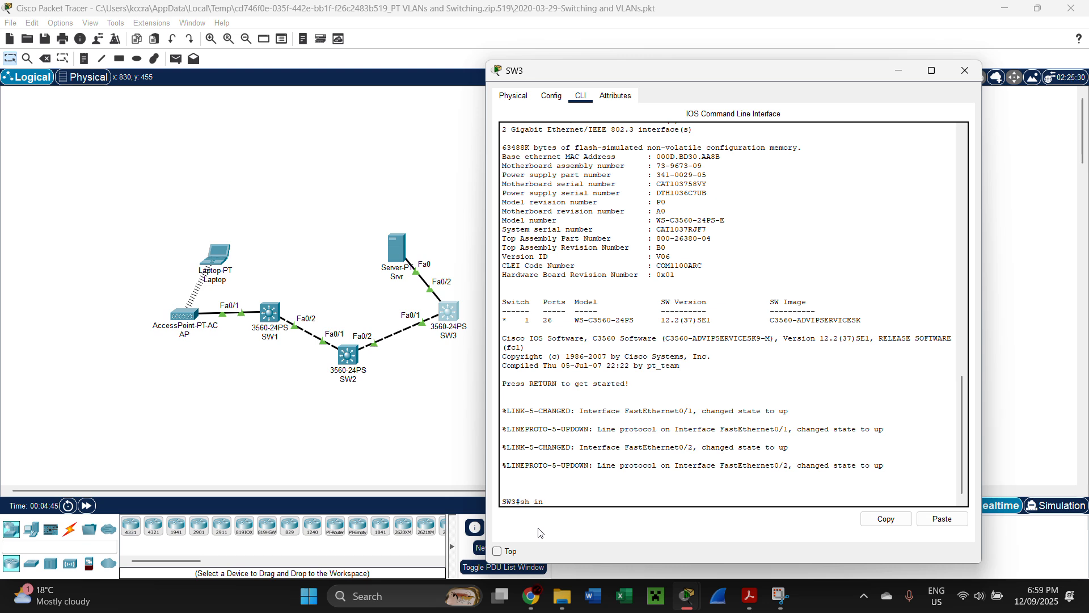
key(BackSpace)
text(b)
key(Tab)
key(BackSpace)
key(BackSpace)
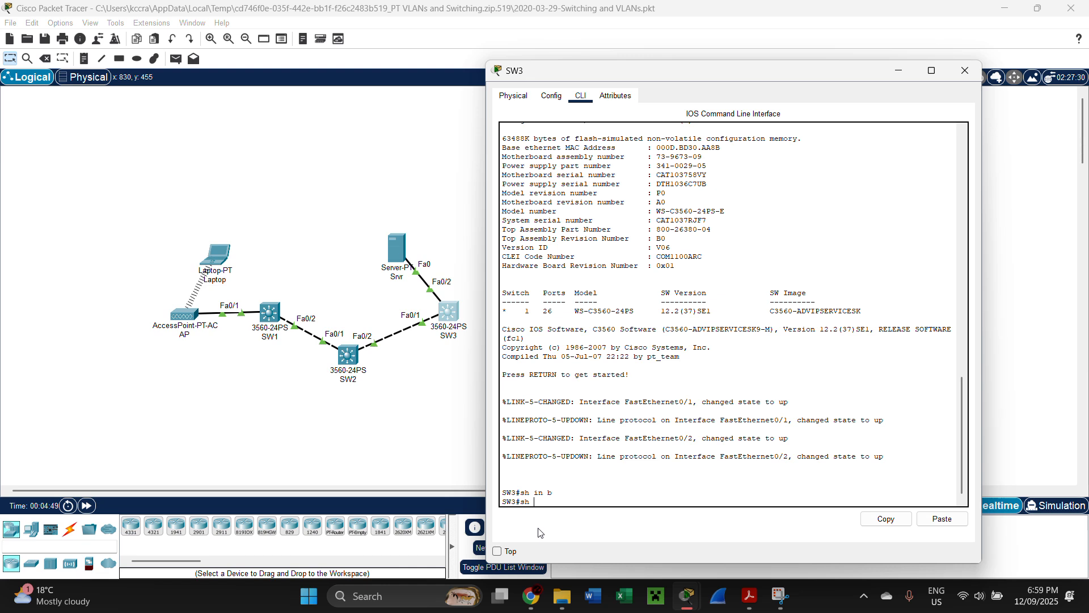
text(vls)
text(lan b)
text(rief)
key(Return)
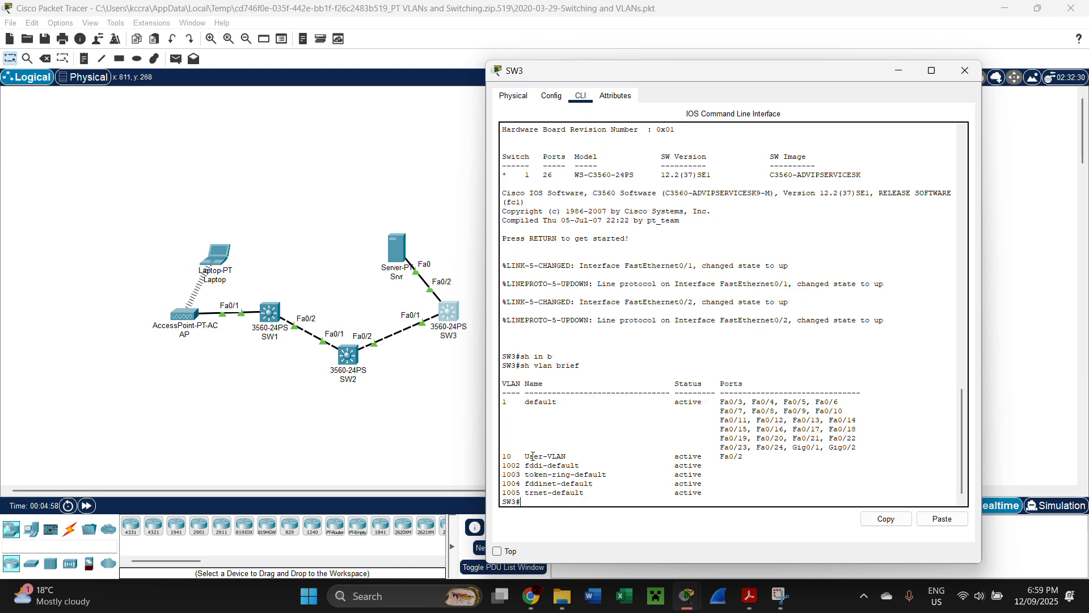
Examine the User-VLAN row and its assigned ports in SW3's VLAN listing
drag(698, 457, 500, 458)
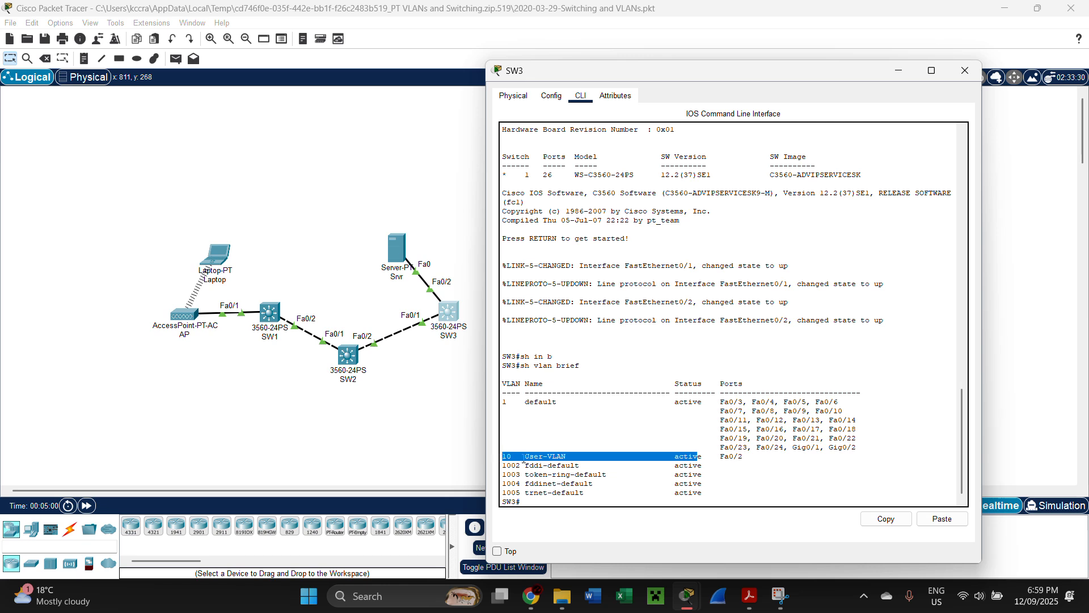
drag(707, 456, 501, 456)
click(564, 429)
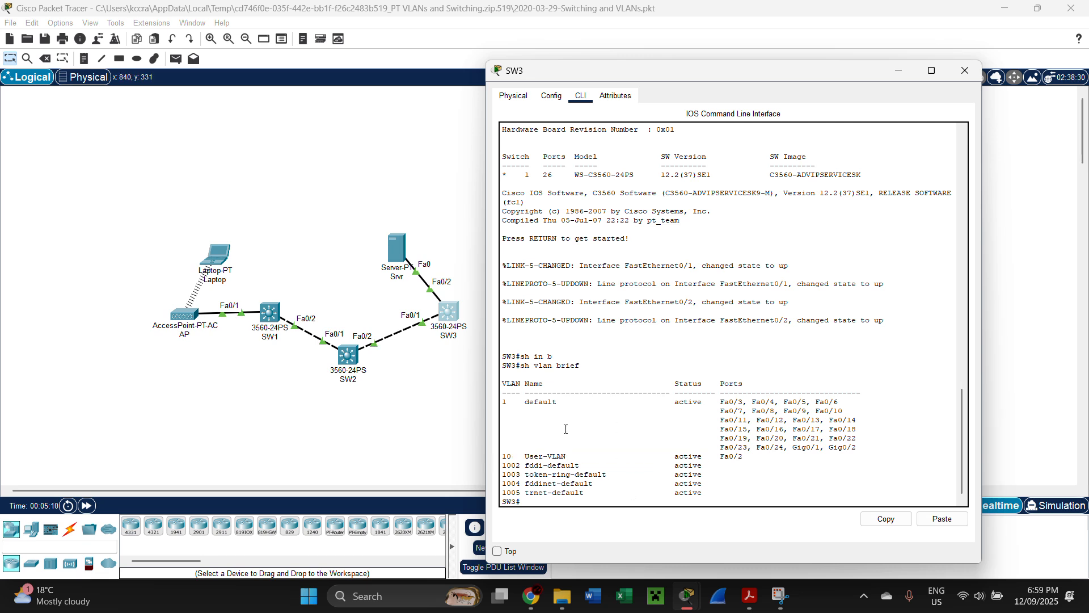
drag(567, 457, 717, 458)
click(526, 460)
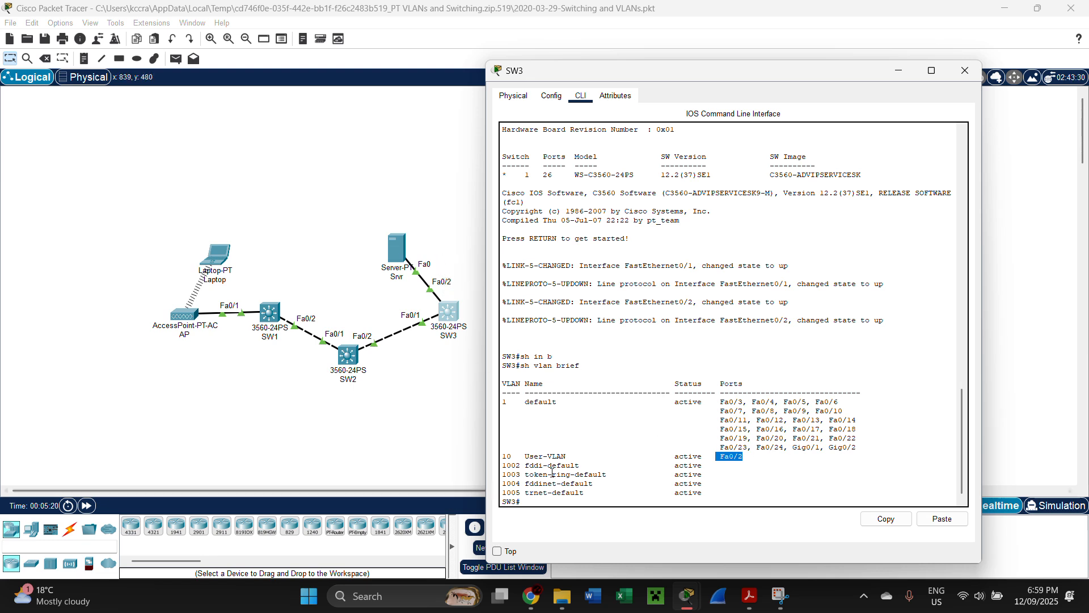
click(544, 502)
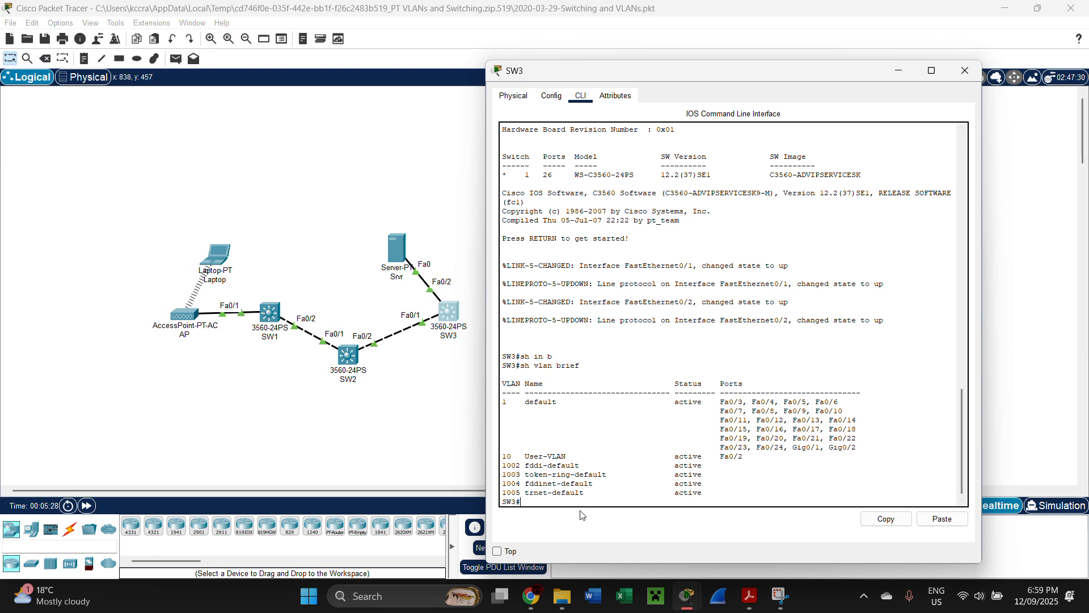
click(449, 257)
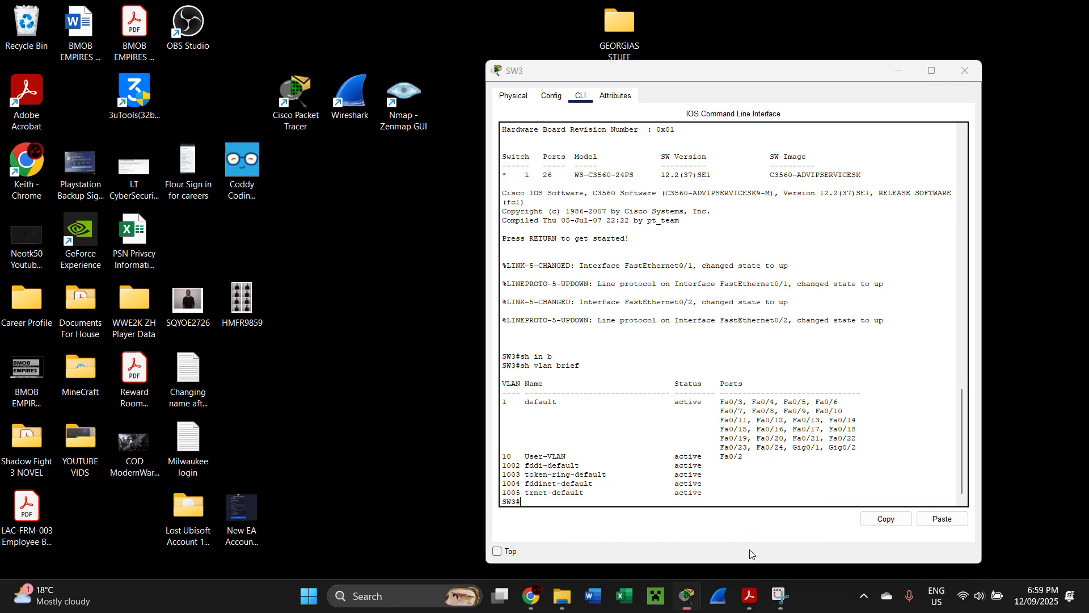
click(766, 519)
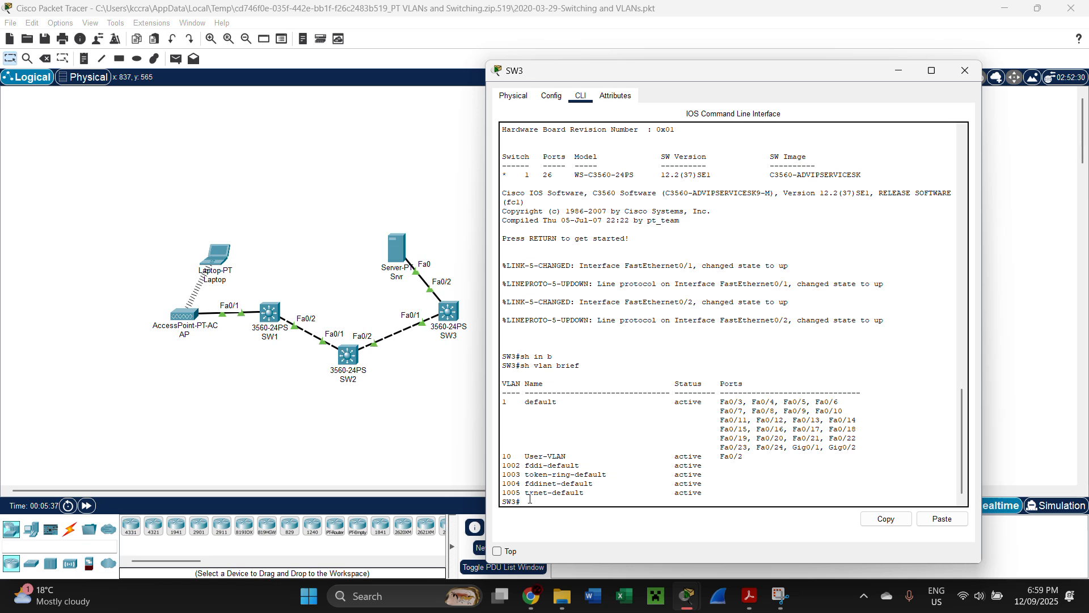
Enter global configuration mode on SW3 and select interface fastEthernet 0/1
text(config)
key(Return)
key(Return)
text(int f)
key(Tab)
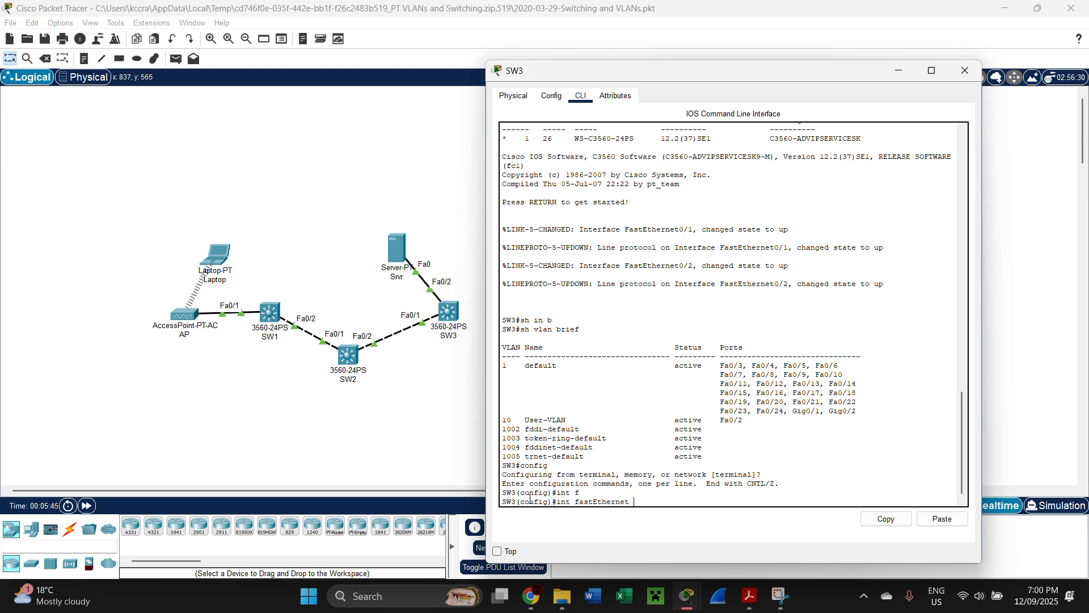
text(0/1)
key(Return)
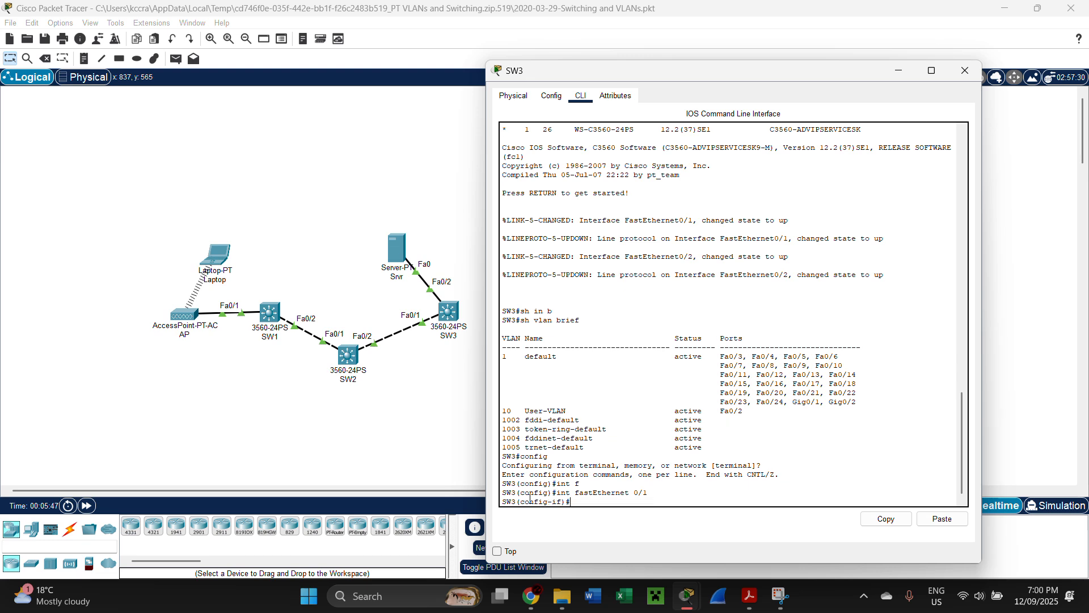
Try to set SW3's fastEthernet 0/1 to access mode
text(swithcpor)
text(port)
text( m)
text(mode access)
key(Return)
Clear the recalled command and list all commands available in SW3's interface configuration mode
key(Up)
key(BackSpace)
key(BackSpace)
key(BackSpace)
key(BackSpace)
key(BackSpace)
key(BackSpace)
key(BackSpace)
key(BackSpace)
key(BackSpace)
key(BackSpace)
key(BackSpace)
key(BackSpace)
key(BackSpace)
key(BackSpace)
key(BackSpace)
key(BackSpace)
key(BackSpace)
key(BackSpace)
key(BackSpace)
key(BackSpace)
key(BackSpace)
text(?)
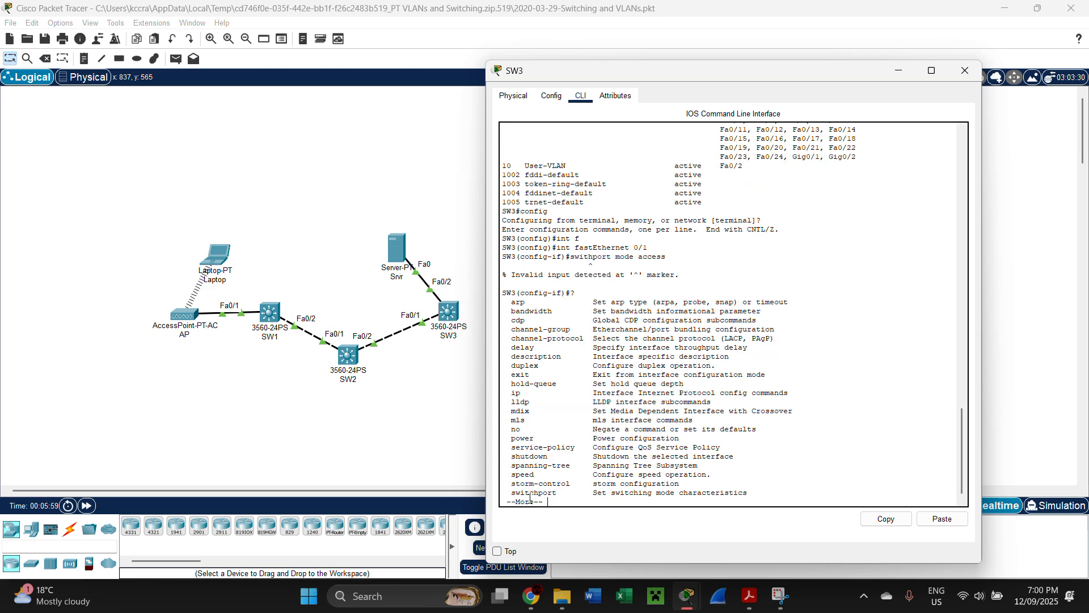
key(space)
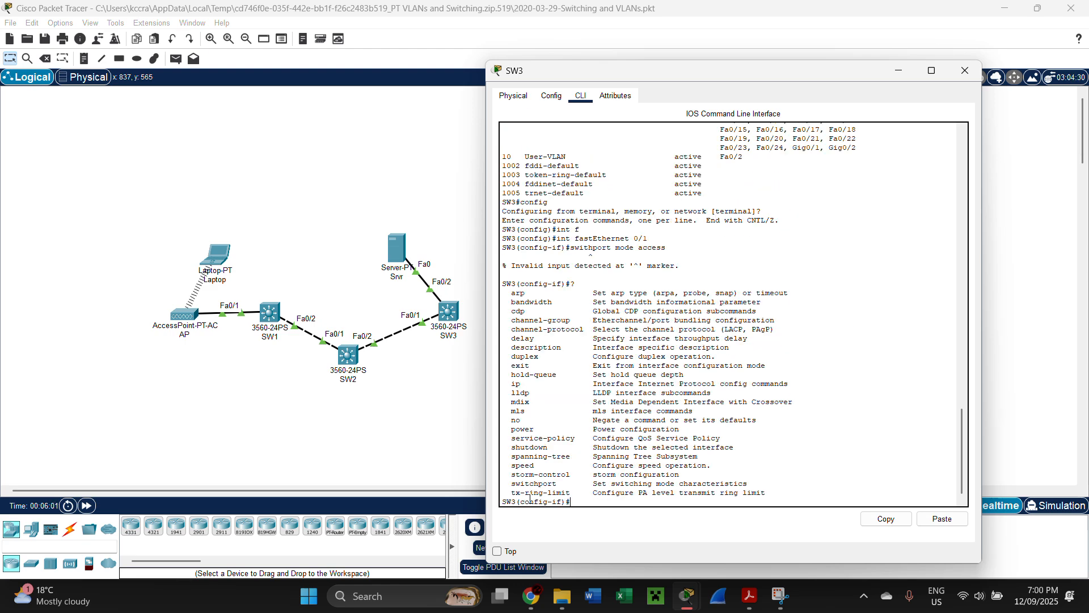
Try to query the switchport options and retry access mode on fastEthernet 0/1
text(swith)
text(port ?)
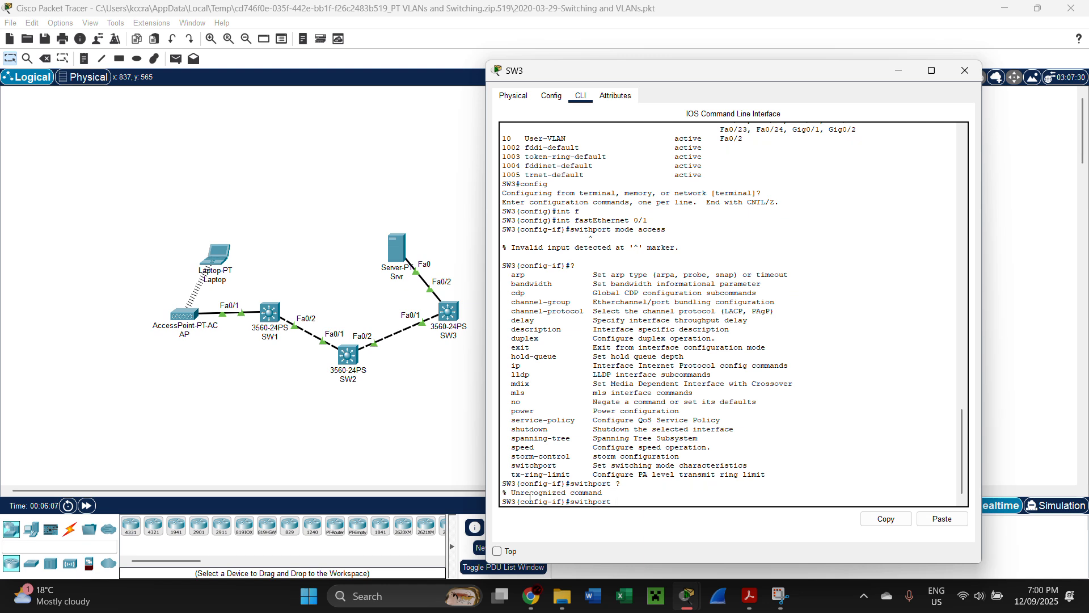
text(mode access)
key(Return)
Try to assign SW3's fastEthernet 0/1 to access VLAN 10
key(Up)
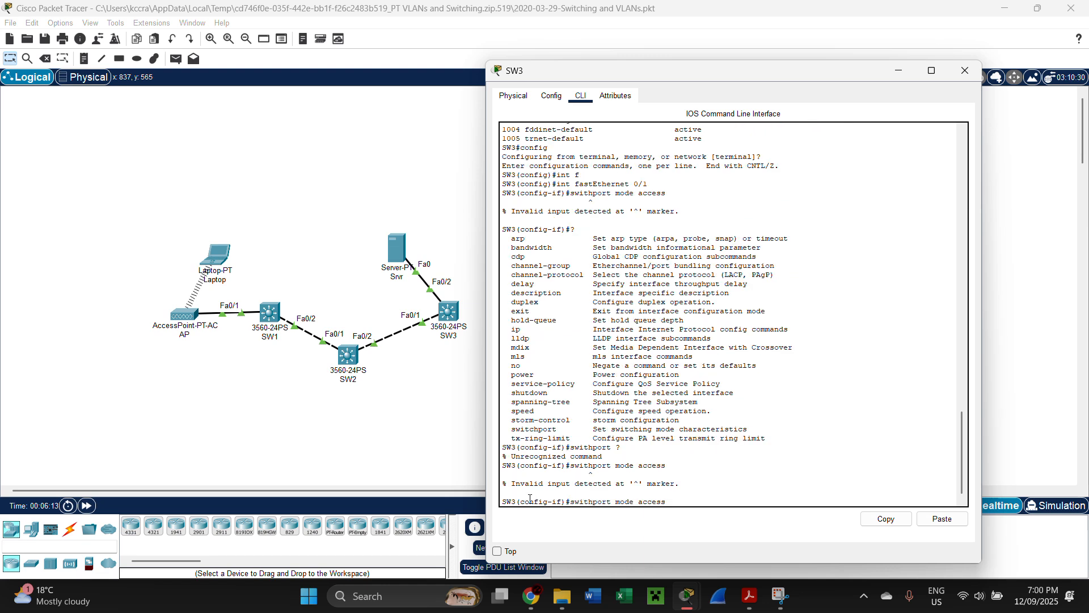
key(BackSpace)
key(BackSpace)
key(BackSpace)
key(BackSpace)
key(BackSpace)
key(BackSpace)
key(BackSpace)
key(BackSpace)
key(BackSpace)
key(BackSpace)
key(BackSpace)
key(BackSpace)
key(BackSpace)
key(BackSpace)
key(BackSpace)
key(BackSpace)
key(BackSpace)
key(BackSpace)
key(BackSpace)
key(BackSpace)
text(swtich)
key(Tab)
text(port mode a)
key(BackSpace)
key(BackSpace)
key(BackSpace)
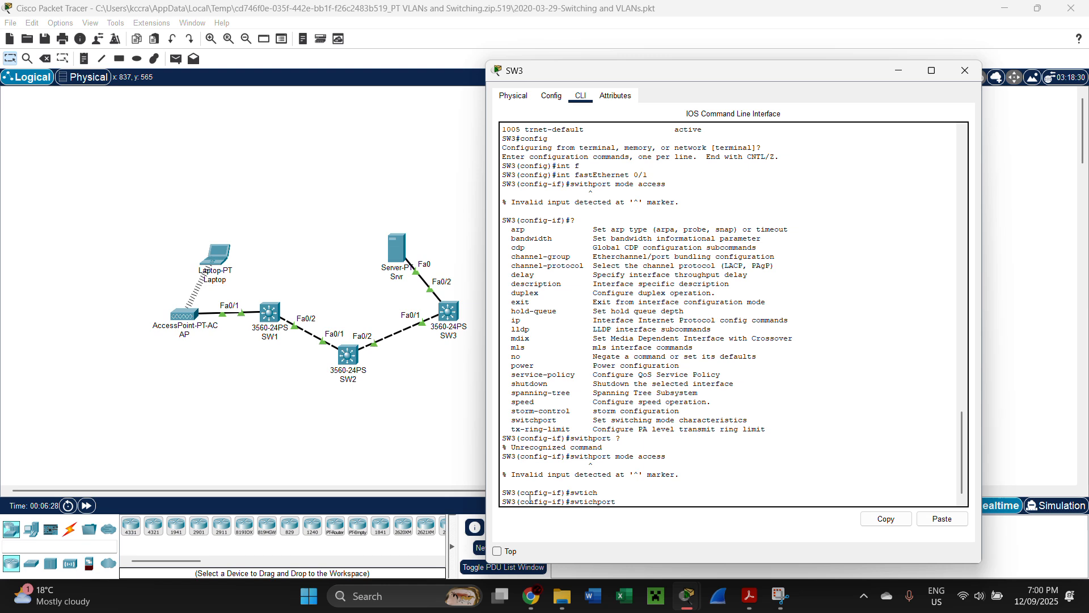
text(ccess vlan 10)
key(Return)
Discard the recalled command and leave the fastEthernet 0/1 interface configuration
key(Up)
key(BackSpace)
key(BackSpace)
key(BackSpace)
key(BackSpace)
key(BackSpace)
key(BackSpace)
key(BackSpace)
key(BackSpace)
key(BackSpace)
key(BackSpace)
key(BackSpace)
key(BackSpace)
key(BackSpace)
key(BackSpace)
key(BackSpace)
key(BackSpace)
key(BackSpace)
key(BackSpace)
key(BackSpace)
key(BackSpace)
text(exit)
key(Return)
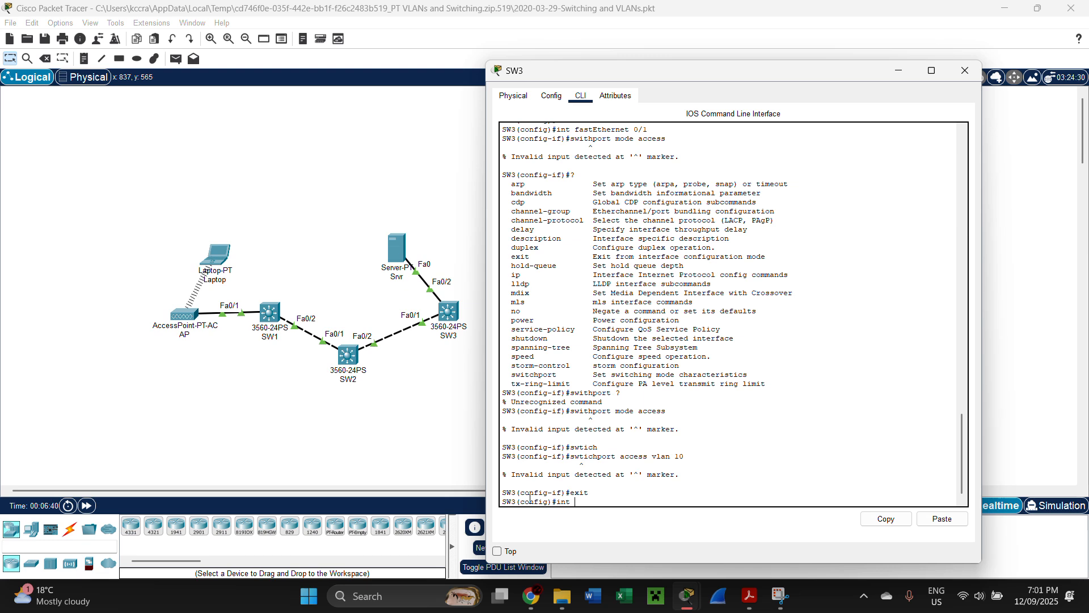
Select interface fastEthernet 0/1 on SW3 and set it to access mode with switchport mode access
text(int f)
key(Tab)
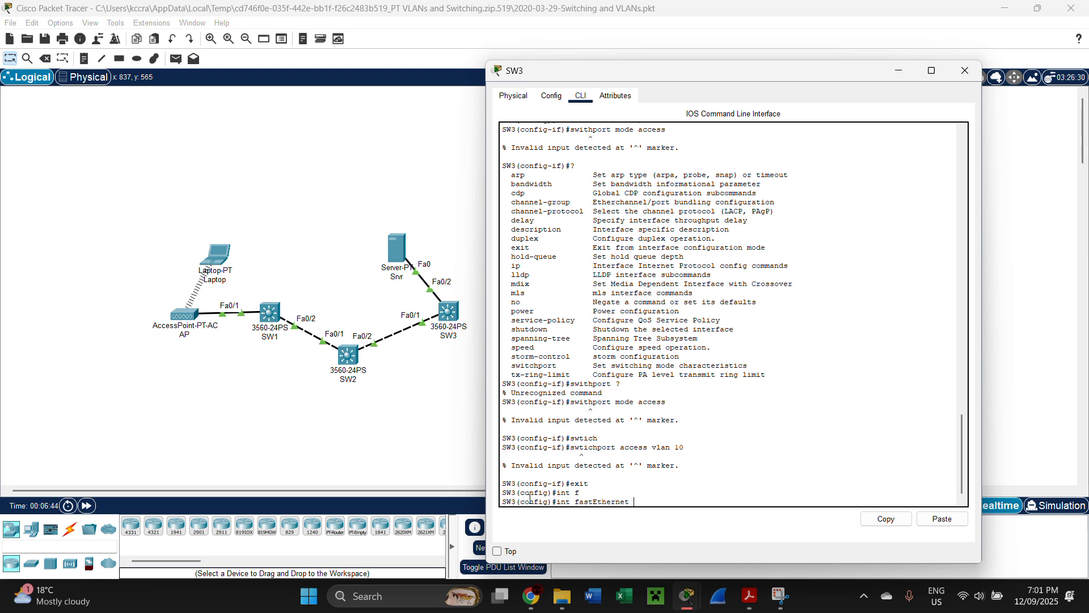
text(0/1)
scroll(648, 202, up, 1)
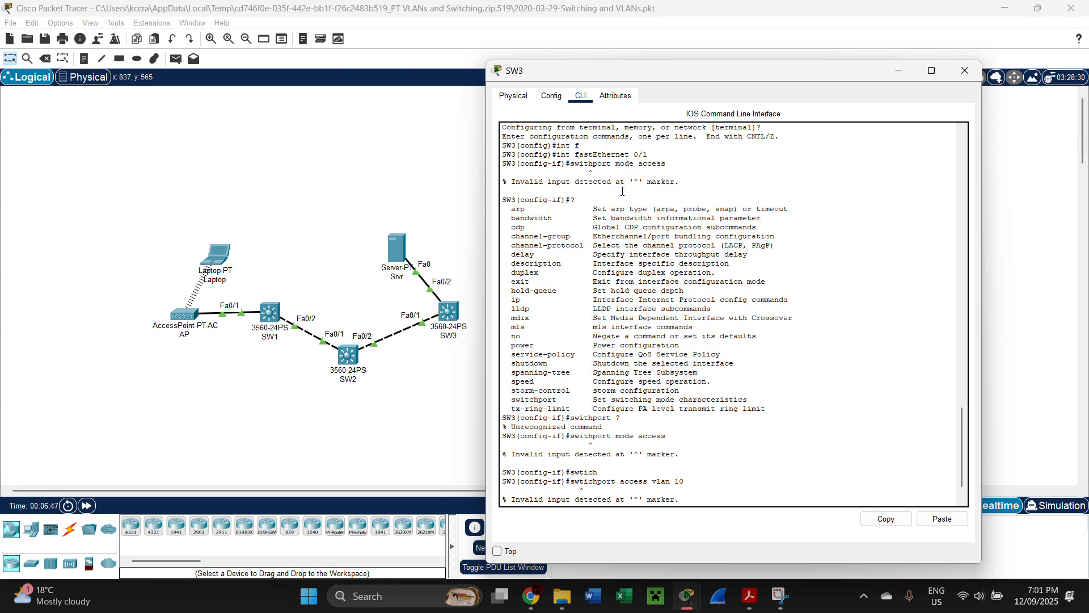
scroll(705, 301, down, 1)
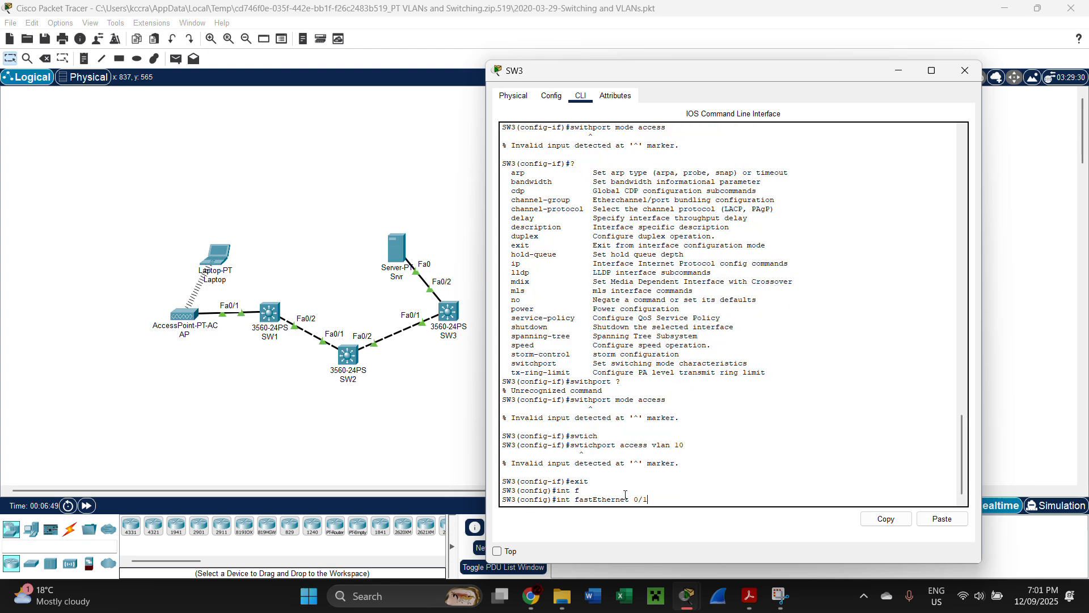
key(Return)
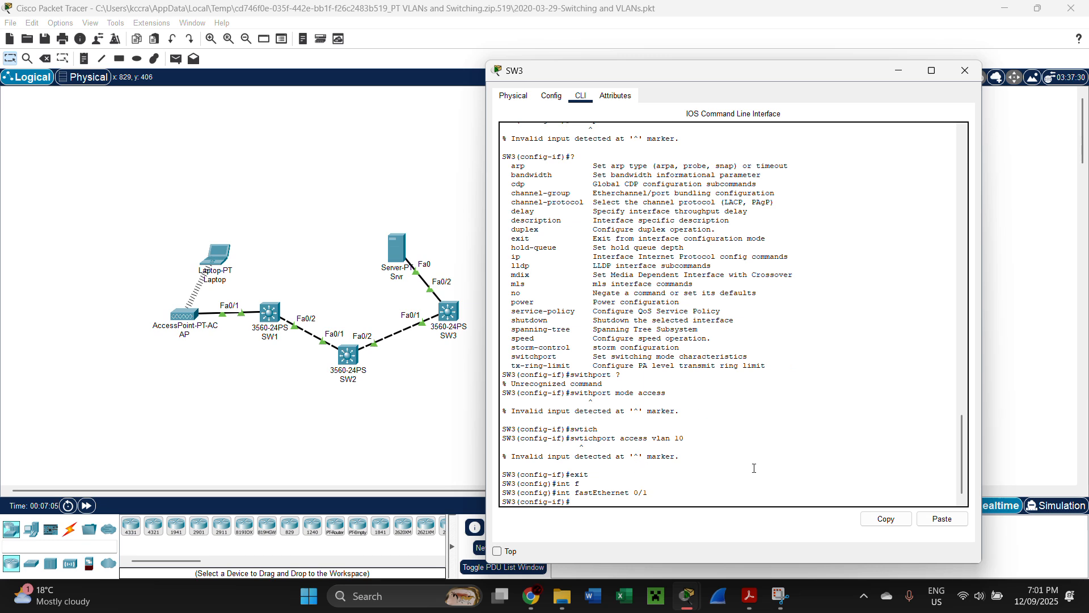
text(switchport mode access)
key(Return)
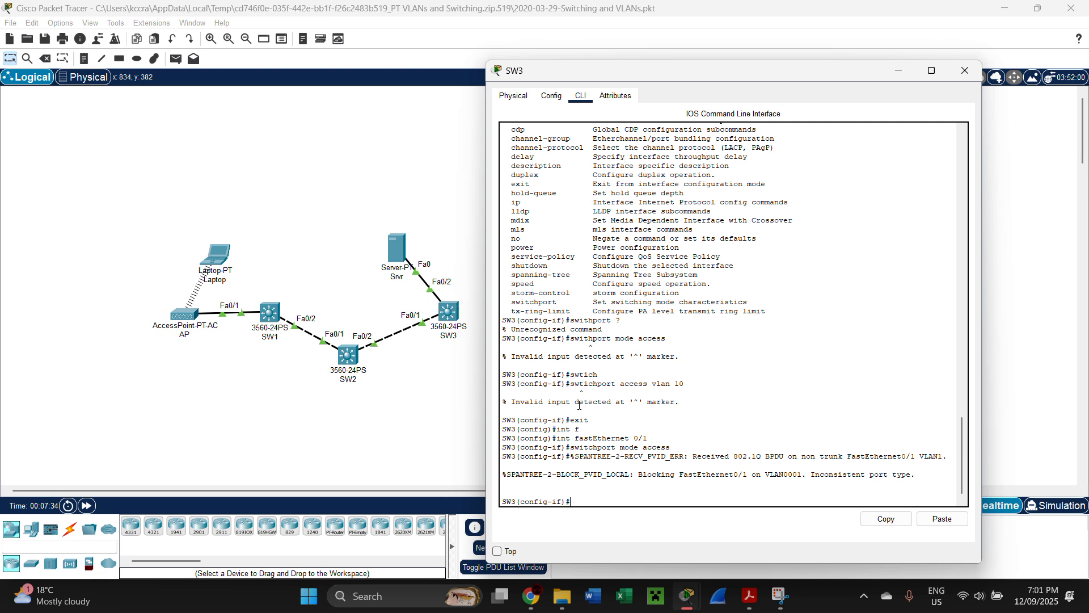
Assign SW3's fastEthernet 0/1 to VLAN 10 with switchport access vlan 10
key(Up)
key(BackSpace)
key(BackSpace)
key(BackSpace)
key(BackSpace)
key(BackSpace)
key(BackSpace)
key(BackSpace)
key(BackSpace)
key(BackSpace)
key(BackSpace)
key(BackSpace)
text(access vlan 10)
key(Return)
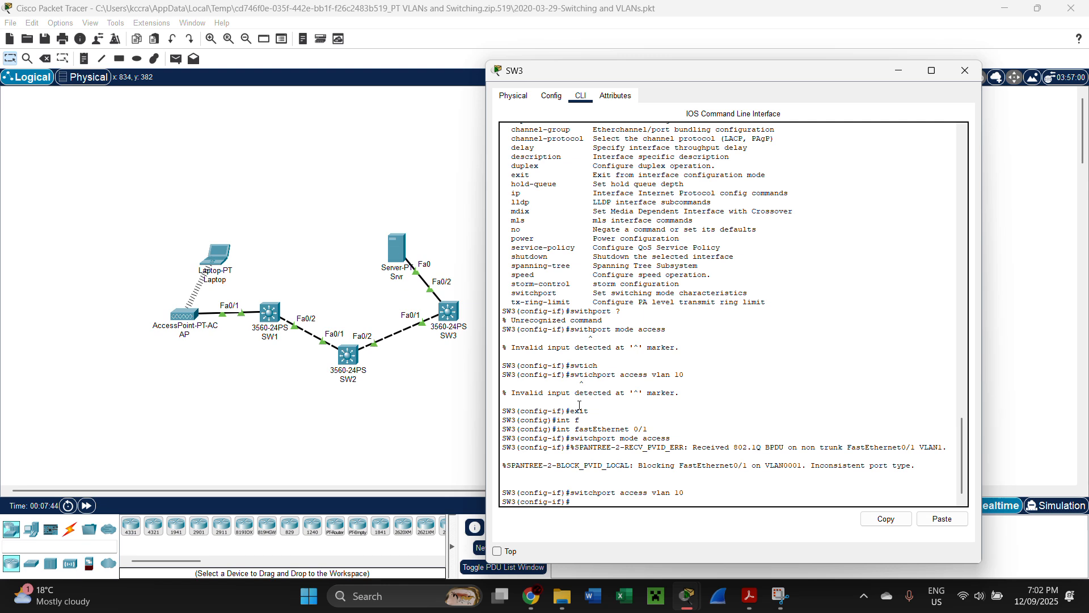
Leave configuration mode on SW3 and check the port assignments with sh vlan brief
text(exit)
key(Return)
text(ezit)
key(Return)
text(ezi)
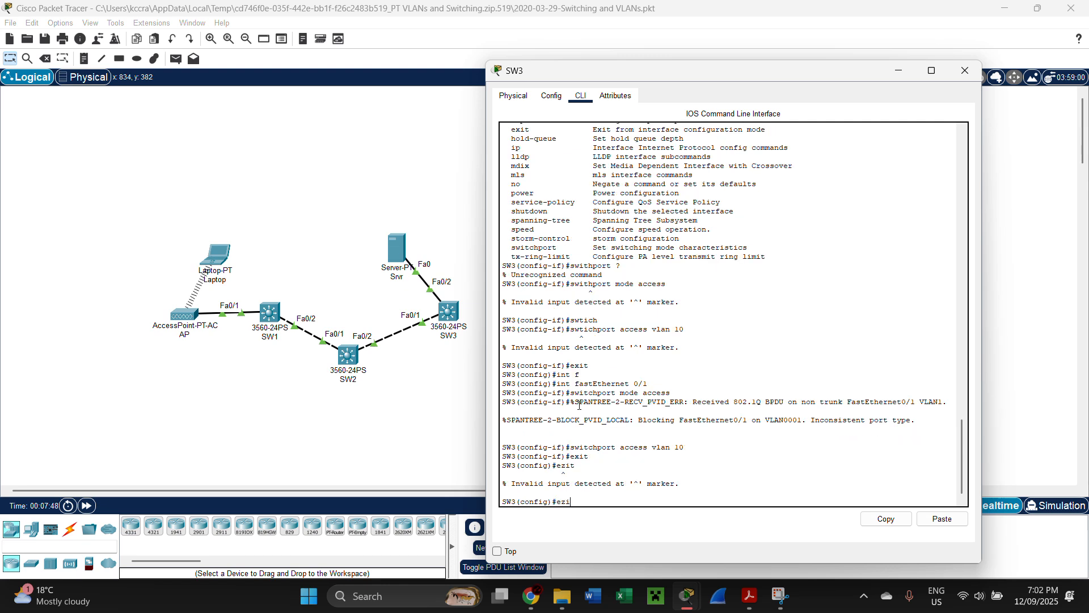
key(BackSpace)
text(xit)
key(Return)
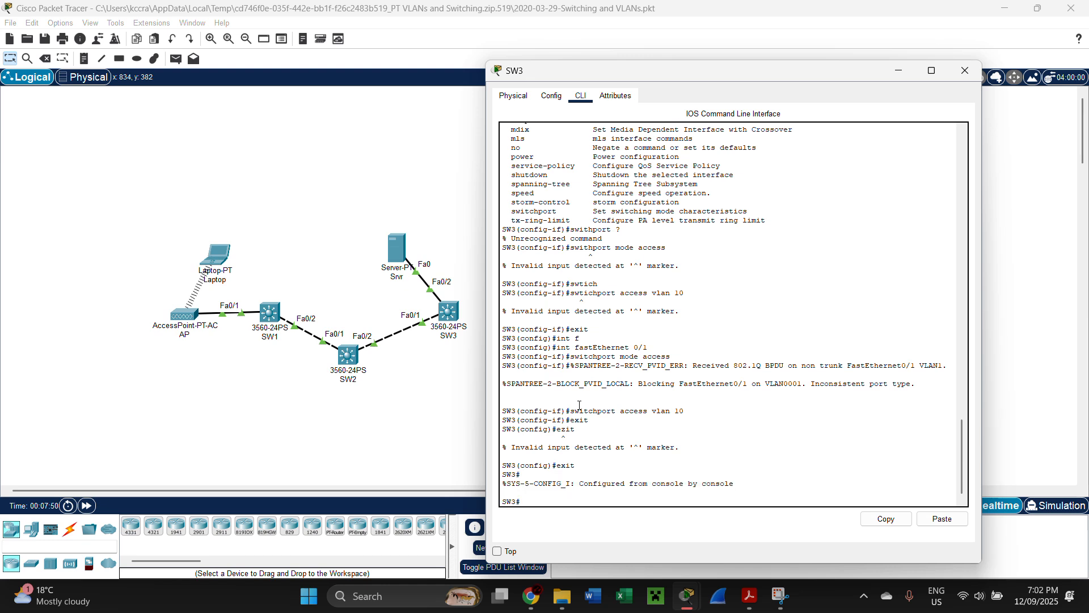
text(sh vlan brief)
key(Return)
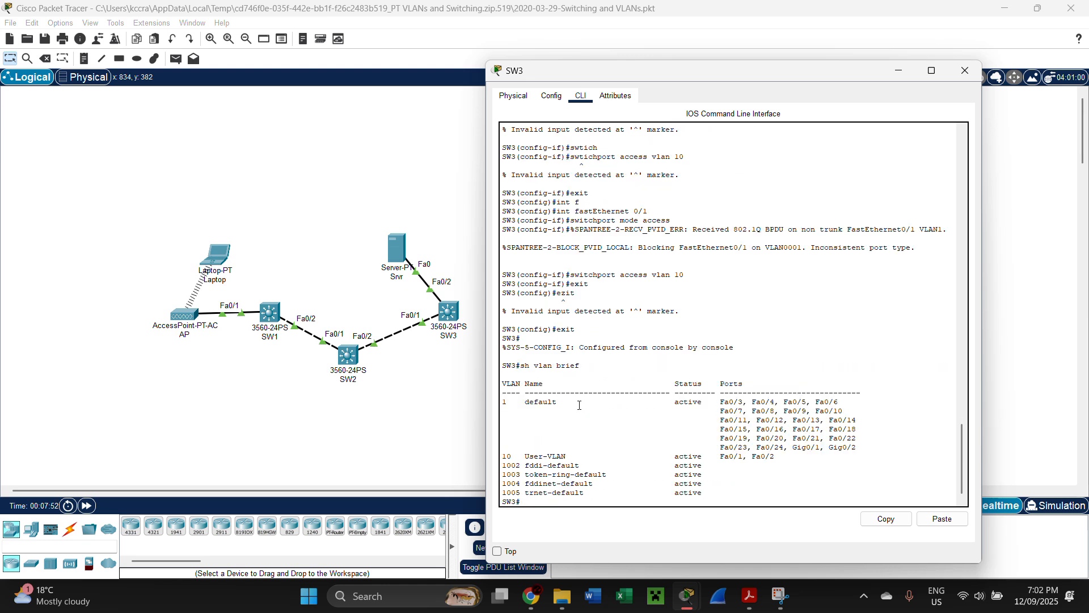
Close the SW3 console, open SW2's command line and list its VLAN port assignments with sh vlan brief
drag(781, 454, 505, 455)
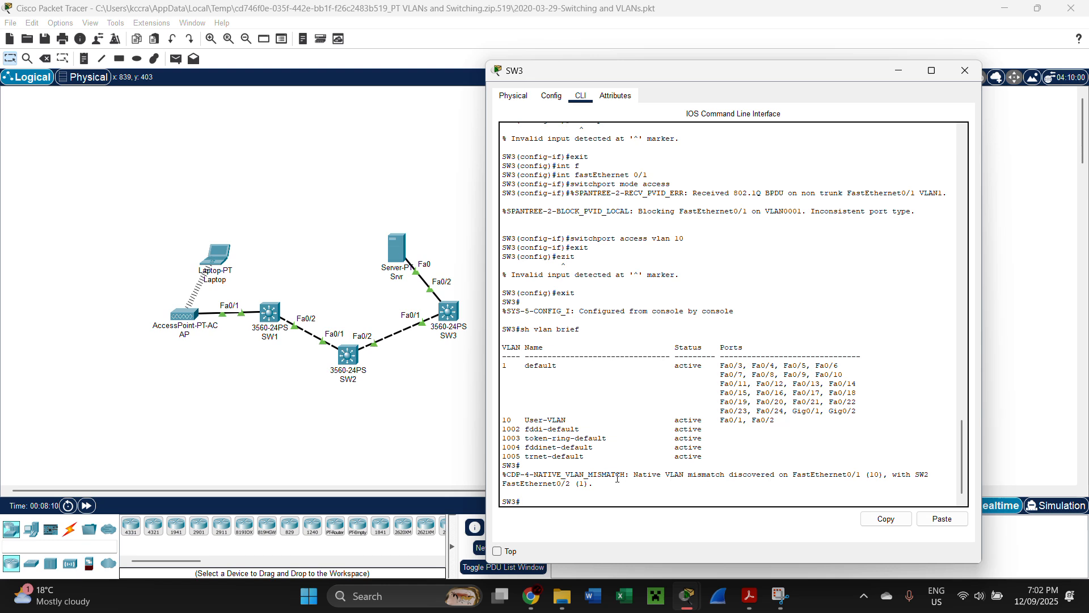
click(965, 70)
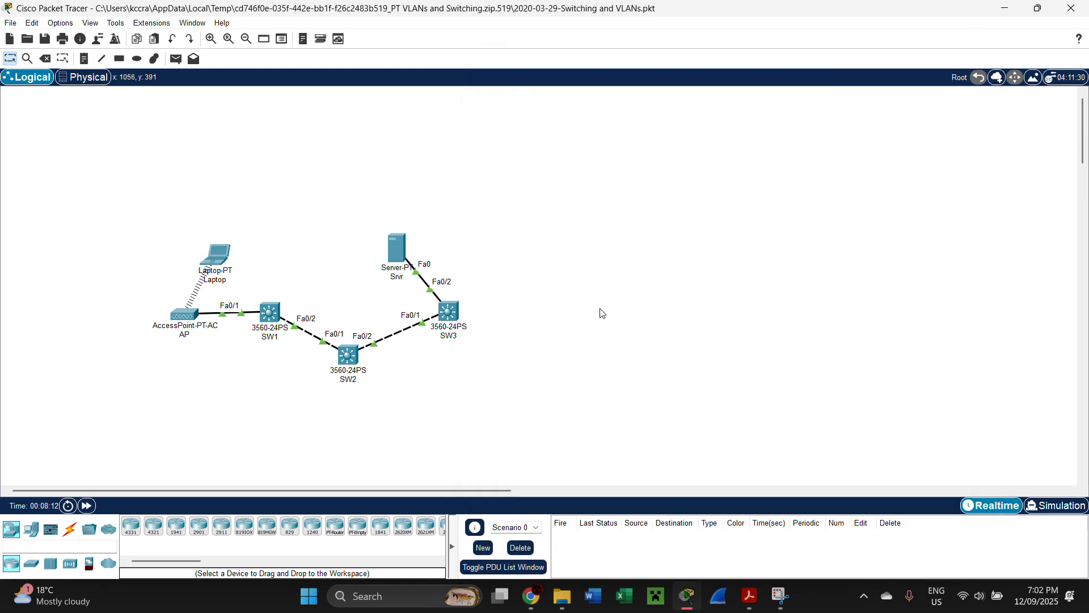
click(341, 360)
click(476, 110)
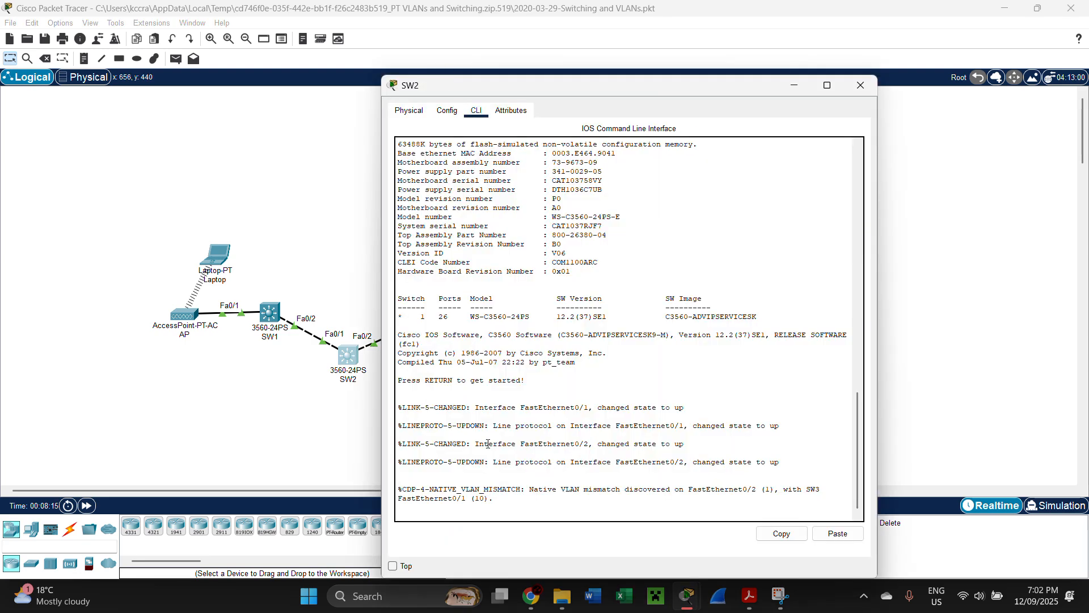
key(Return)
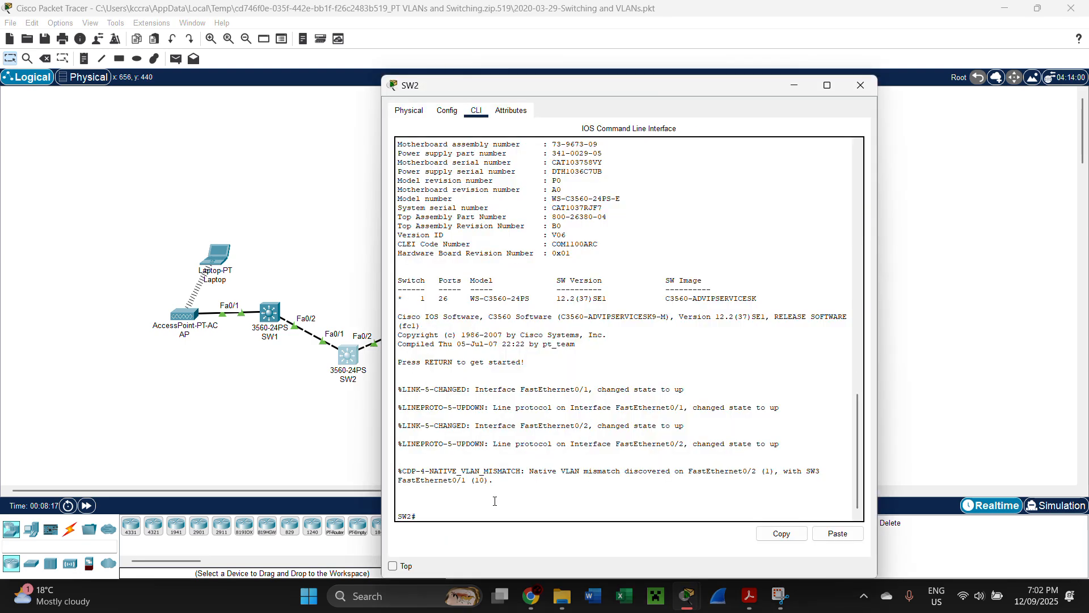
text(sh vlan brief)
key(Return)
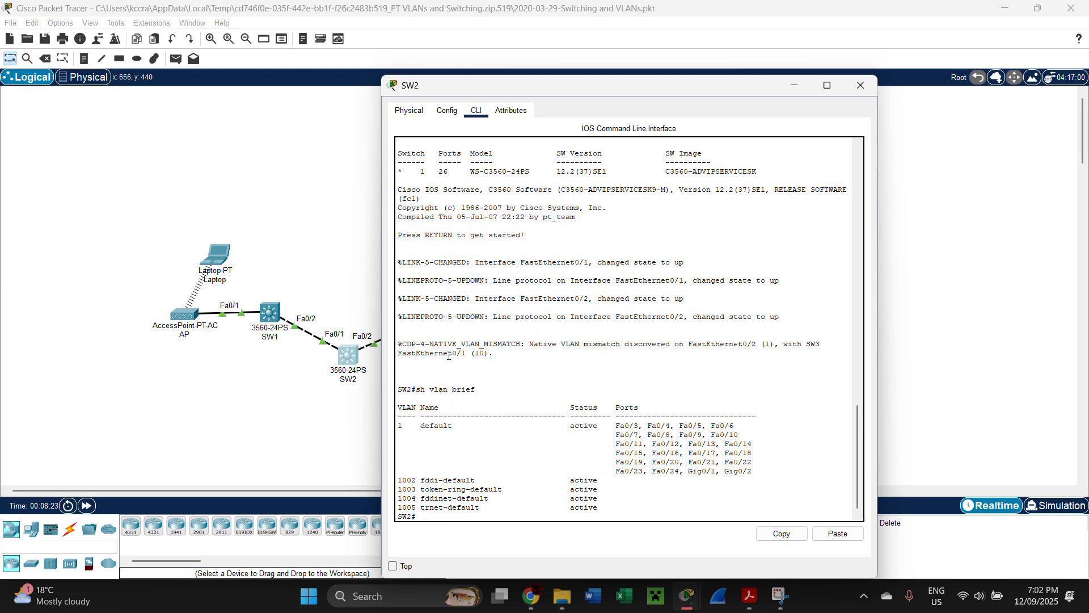
Examine SW2's native VLAN log entry and its VLAN table against the links in the topology
drag(498, 353, 399, 342)
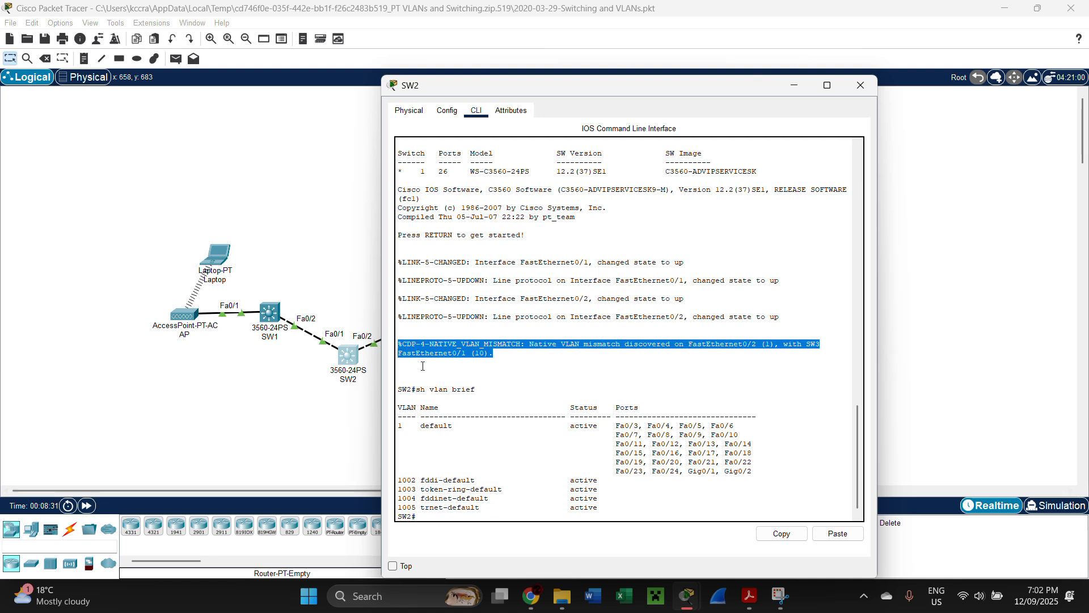
drag(399, 471, 612, 472)
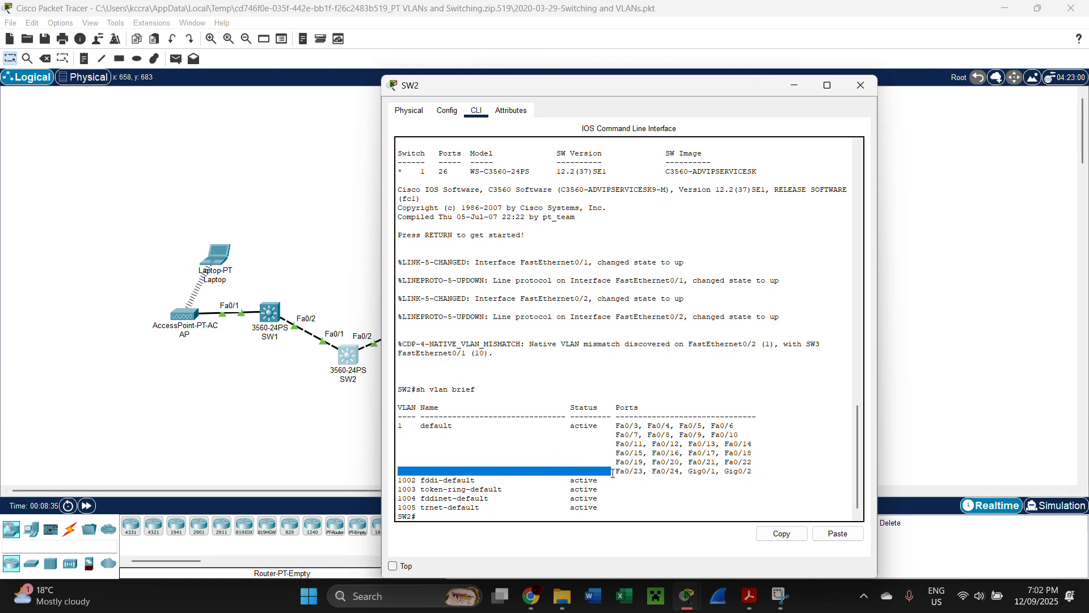
click(353, 386)
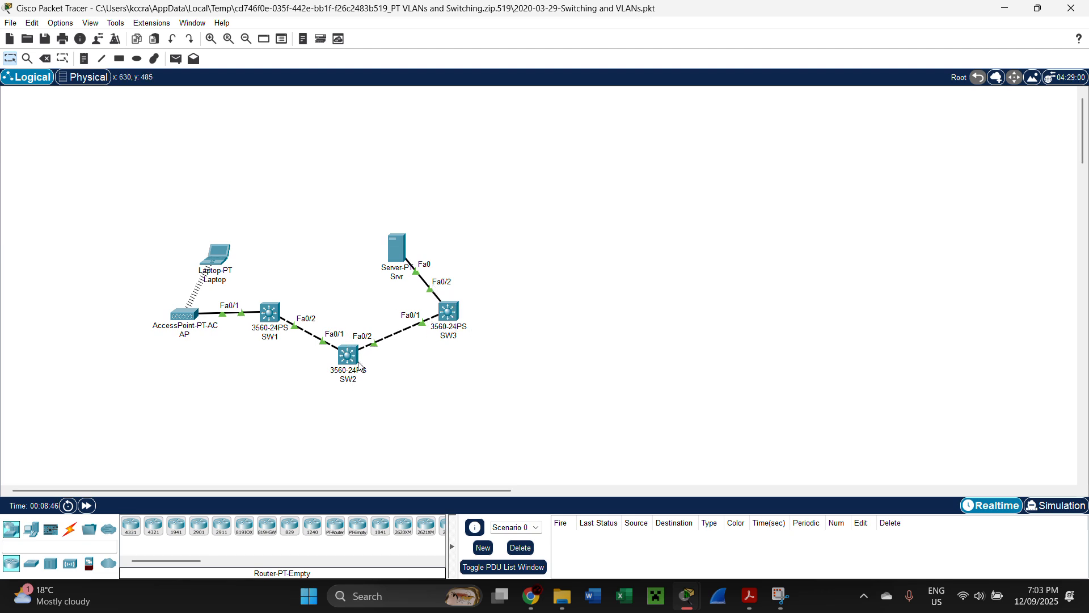
mouse_move(687, 594)
click(775, 527)
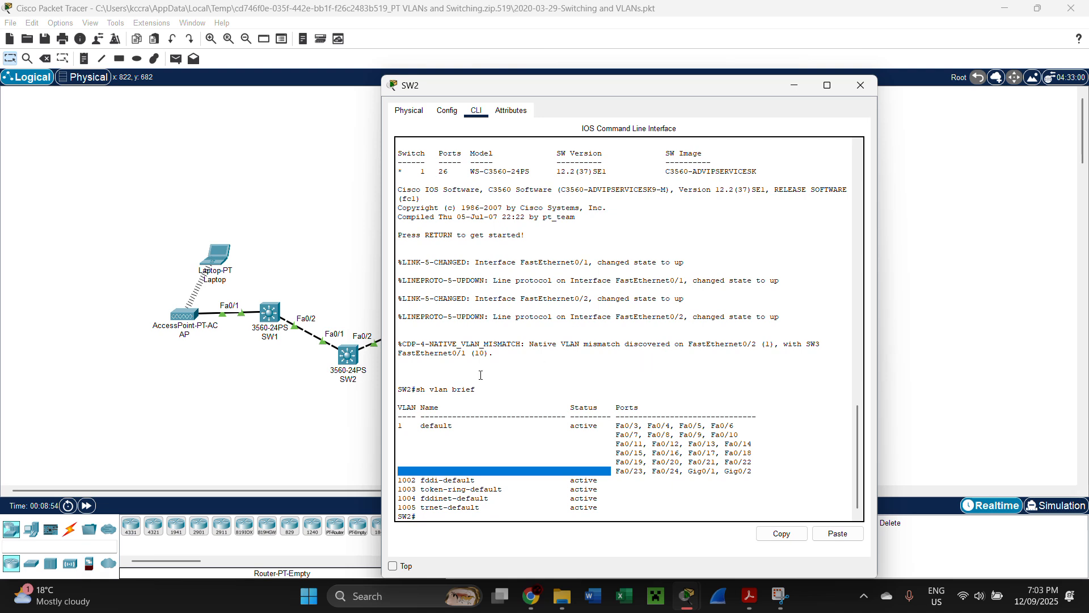
scroll(457, 511, down, 1)
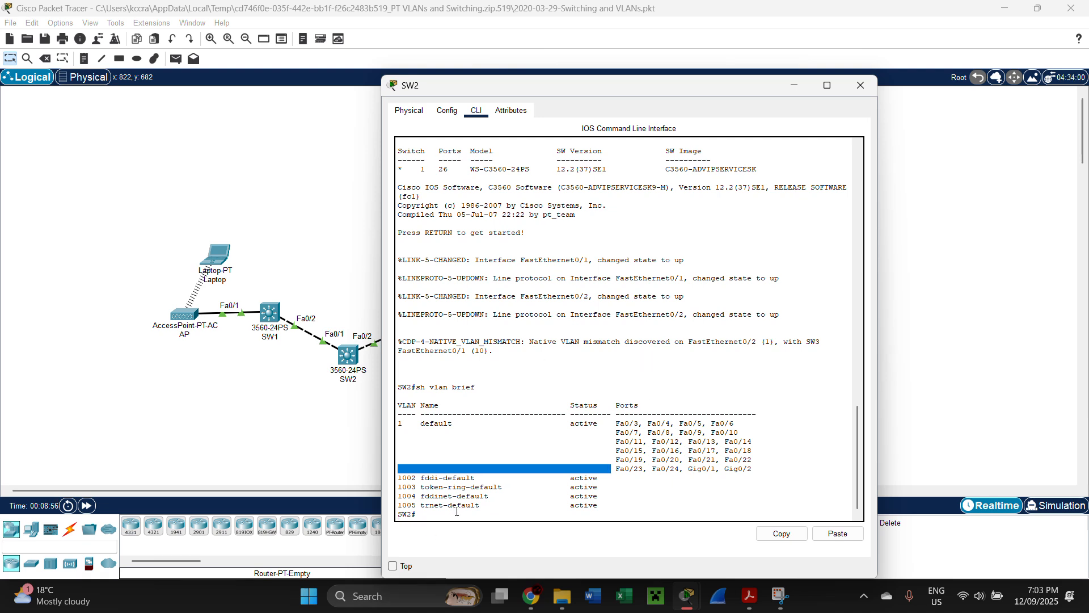
Enter configuration mode on SW2, select interface fastEthernet 0/2 and set it to access mode with switchport mode access
click(422, 518)
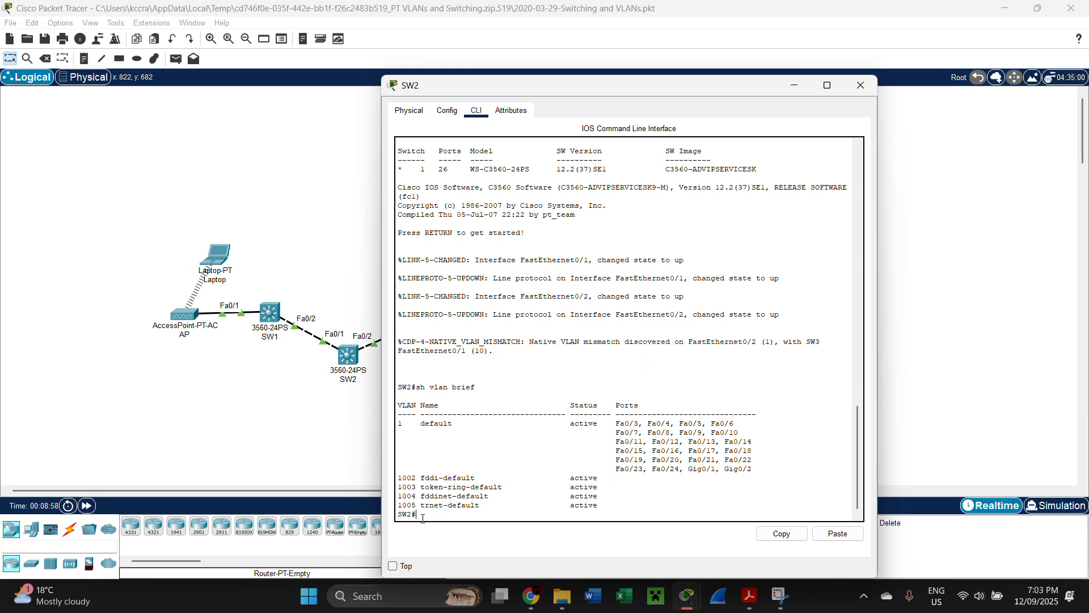
text(conf)
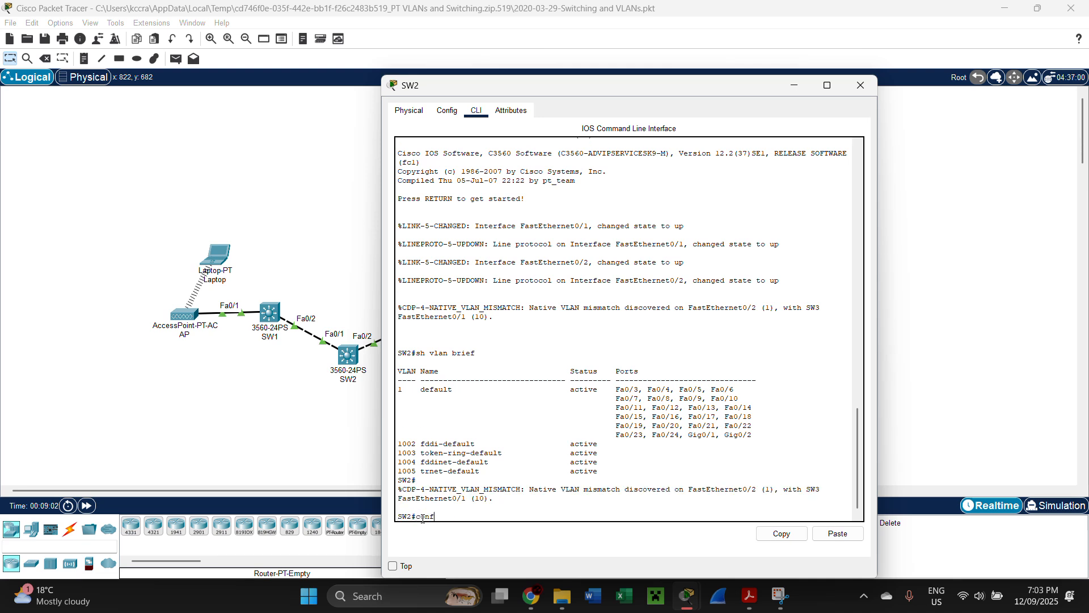
text(ig)
key(Return)
key(Return)
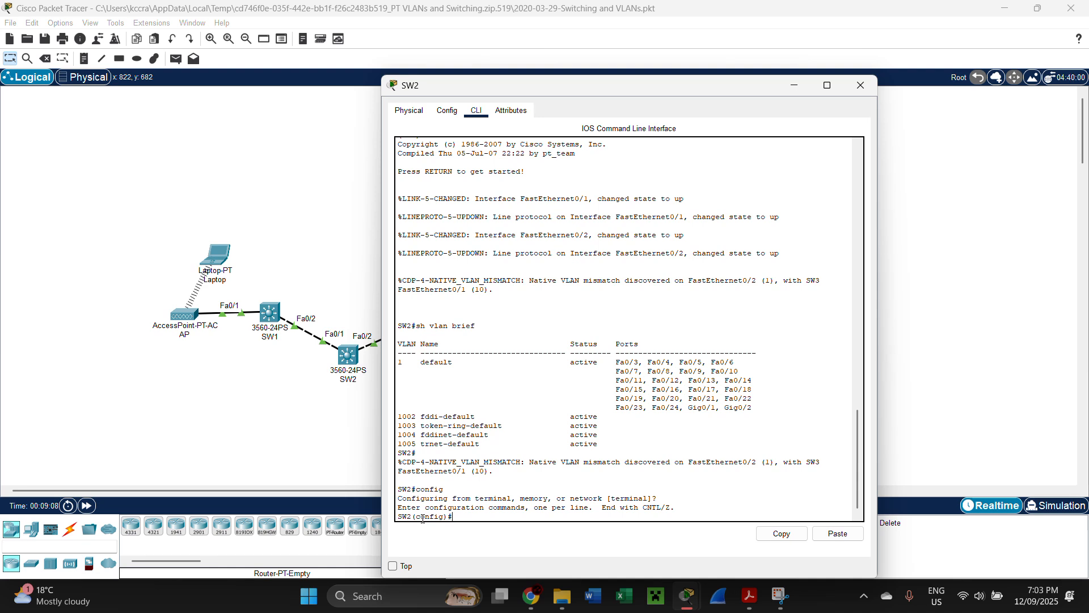
text(int)
key(Tab)
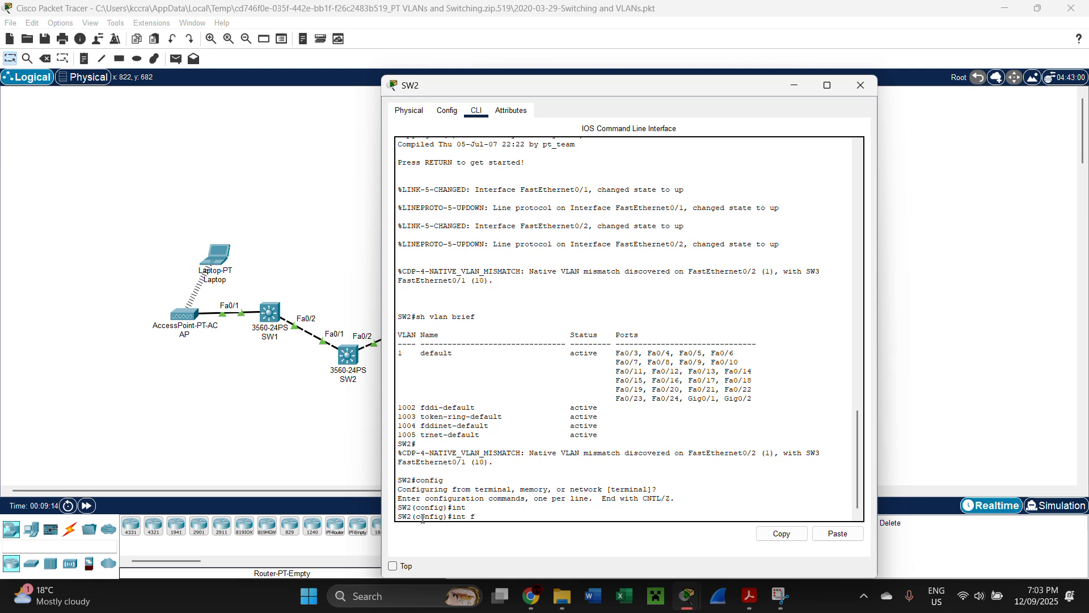
text(f)
key(Tab)
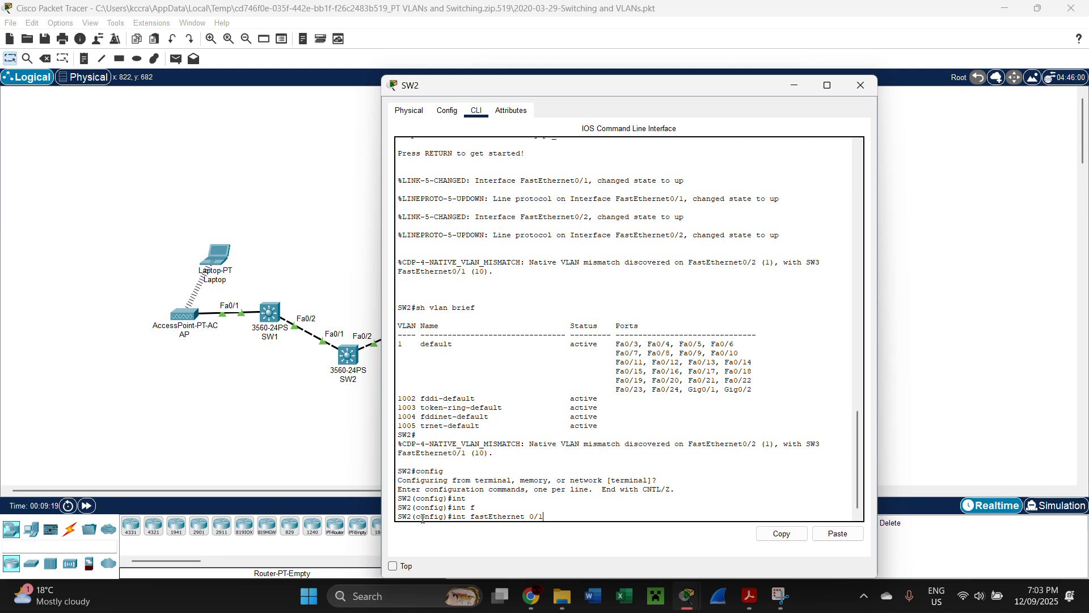
key(Return)
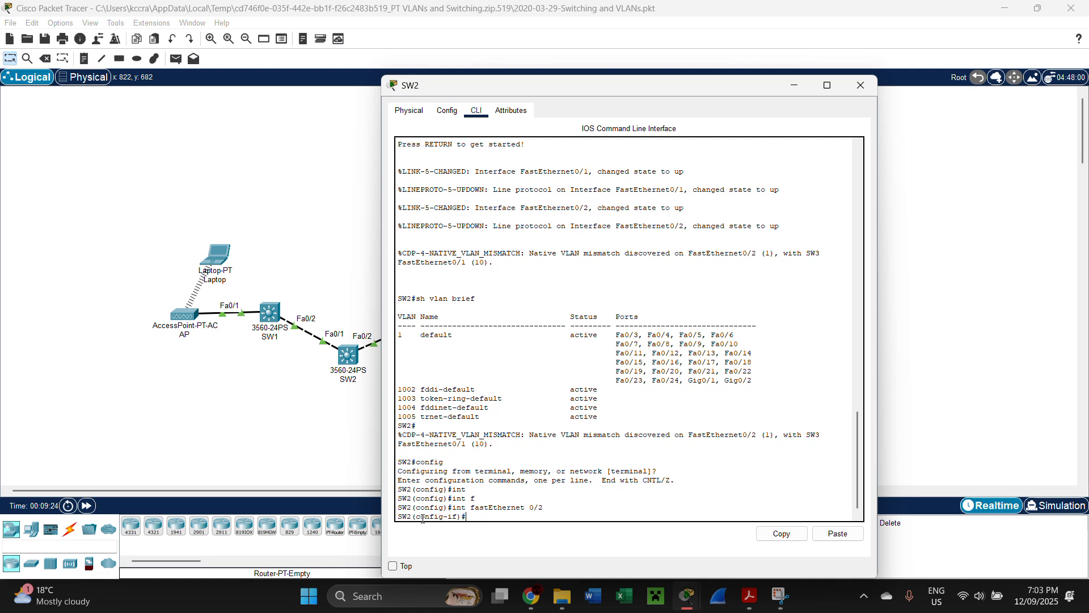
text(switchport mode access)
key(Return)
Assign SW2's fastEthernet 0/2 to VLAN 10 with switchport access vlan 10
key(Up)
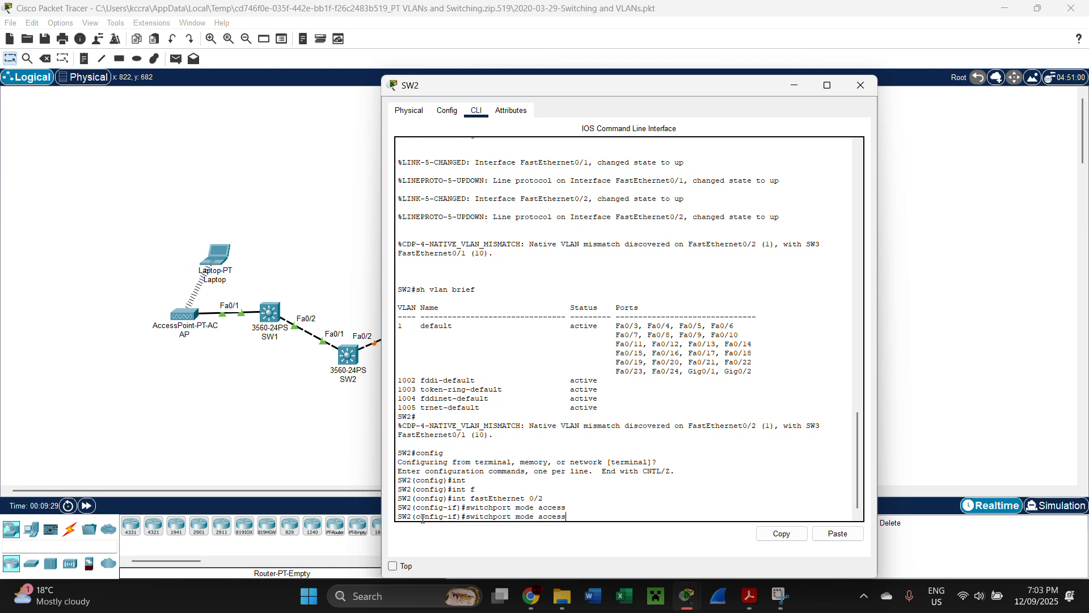
key(BackSpace)
key(BackSpace)
key(BackSpace)
key(BackSpace)
key(BackSpace)
key(BackSpace)
key(BackSpace)
key(BackSpace)
key(BackSpace)
key(BackSpace)
text(access v;lan)
key(BackSpace)
key(BackSpace)
key(BackSpace)
text(lan 10)
key(Return)
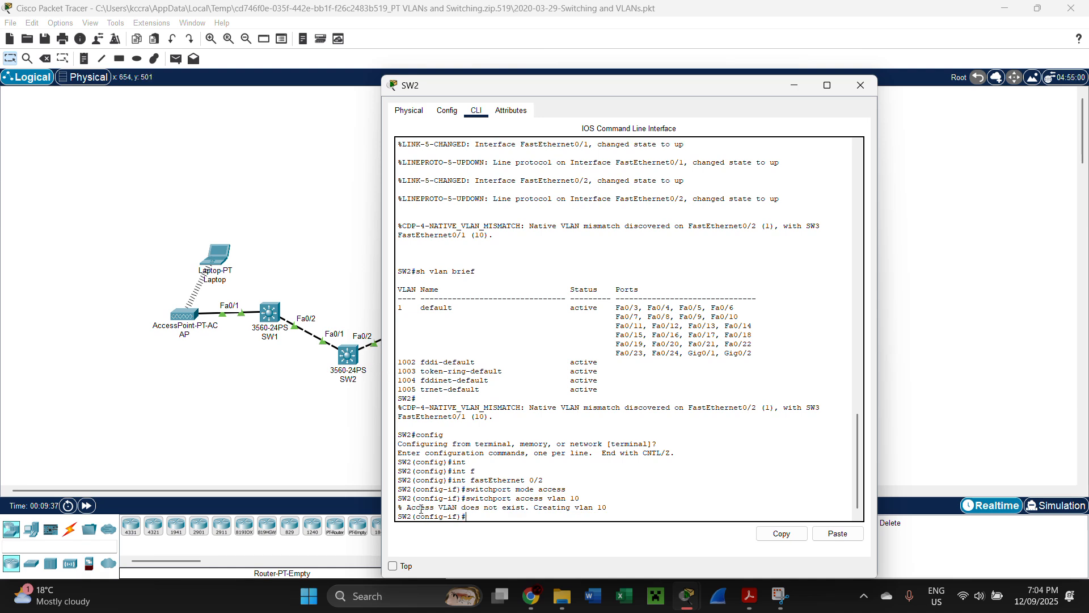
drag(411, 509, 628, 508)
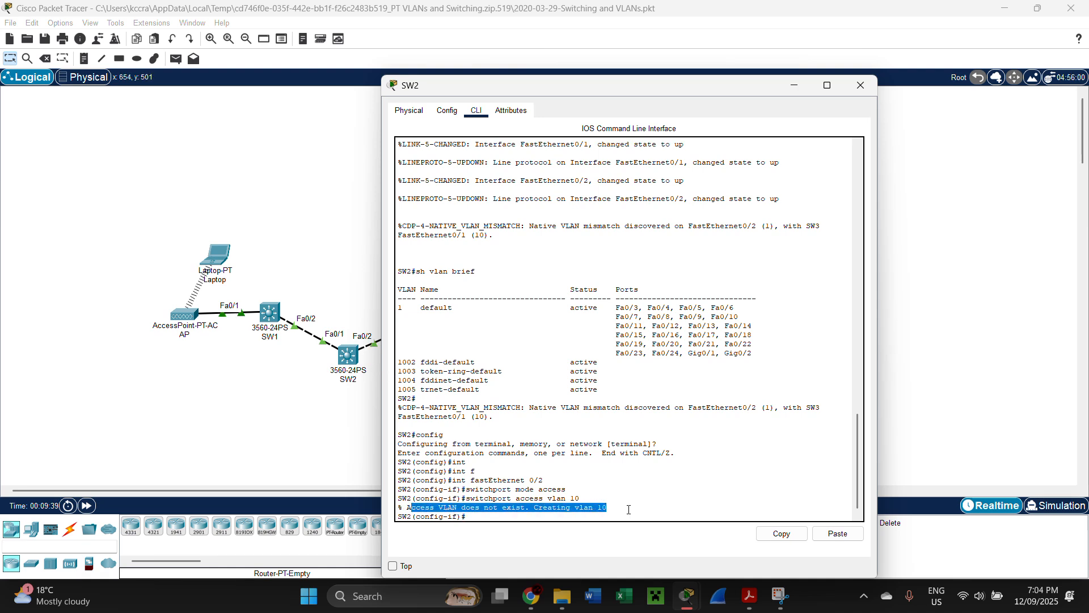
click(506, 513)
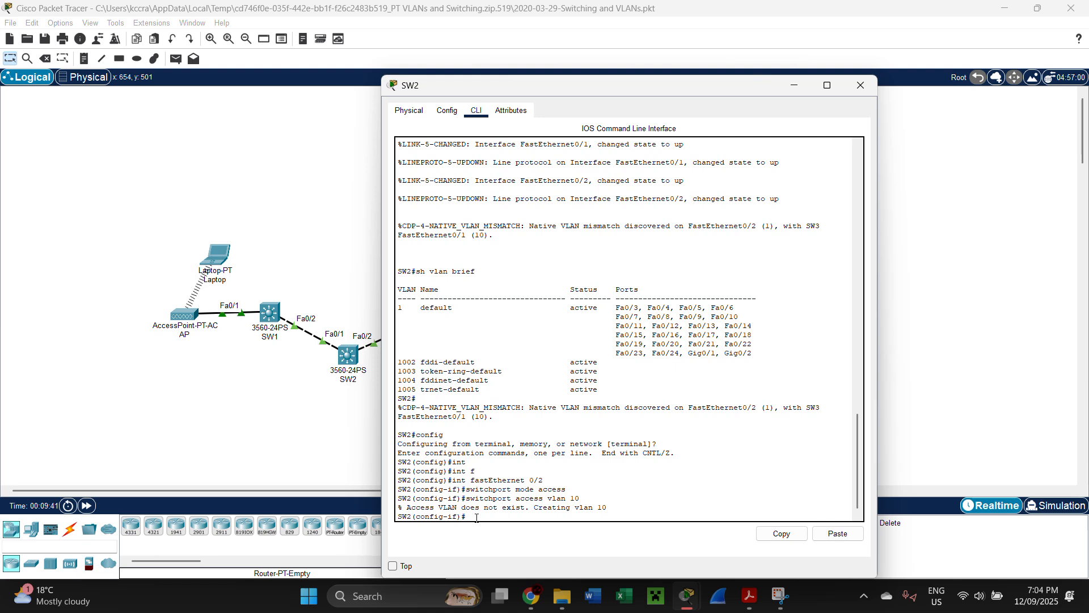
Switch to interface fastEthernet 0/1 on SW2 and set it to access mode with switchport mode access
text(exit)
key(Return)
key(Up)
key(Up)
key(Up)
key(Up)
key(BackSpace)
text(1)
key(Return)
key(Up)
key(Up)
key(Up)
key(Up)
key(Return)
Assign SW2's fastEthernet 0/1 to VLAN 10 with switchport access vlan 10
key(Up)
key(Up)
key(Up)
key(Up)
key(Return)
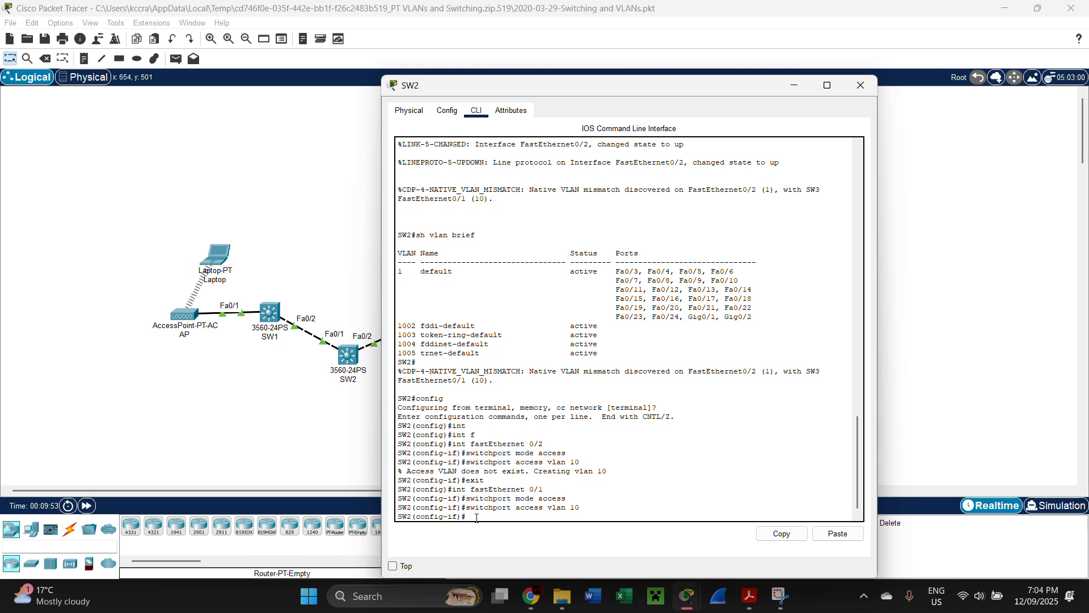
Leave configuration mode on SW2 and check the VLAN 10 port assignments with sh vlan brief
text(exit)
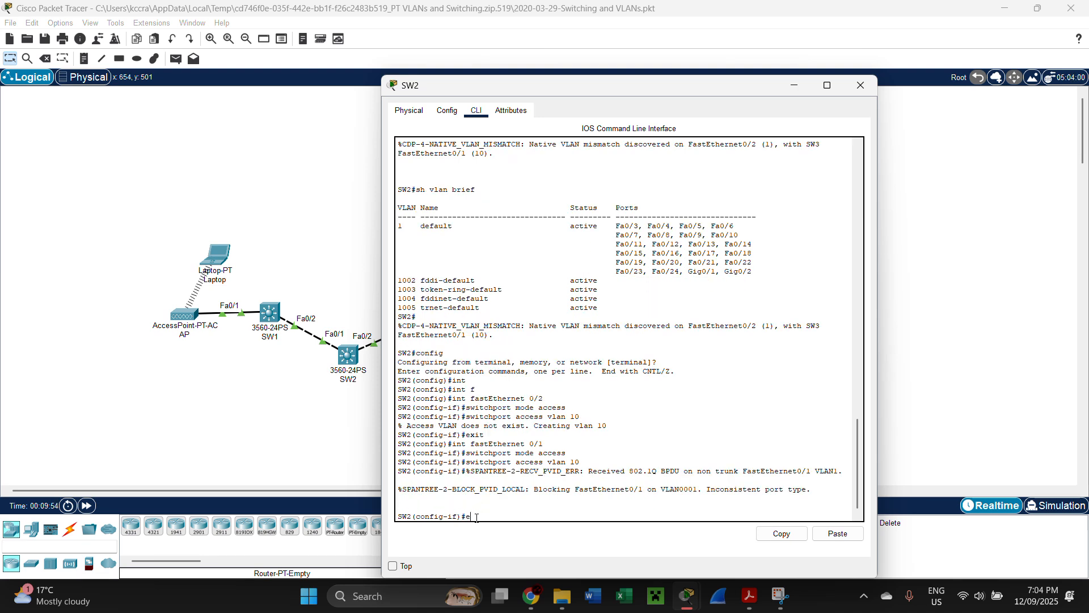
key(Return)
text(exit)
key(Return)
text(sh vlan brief)
key(Return)
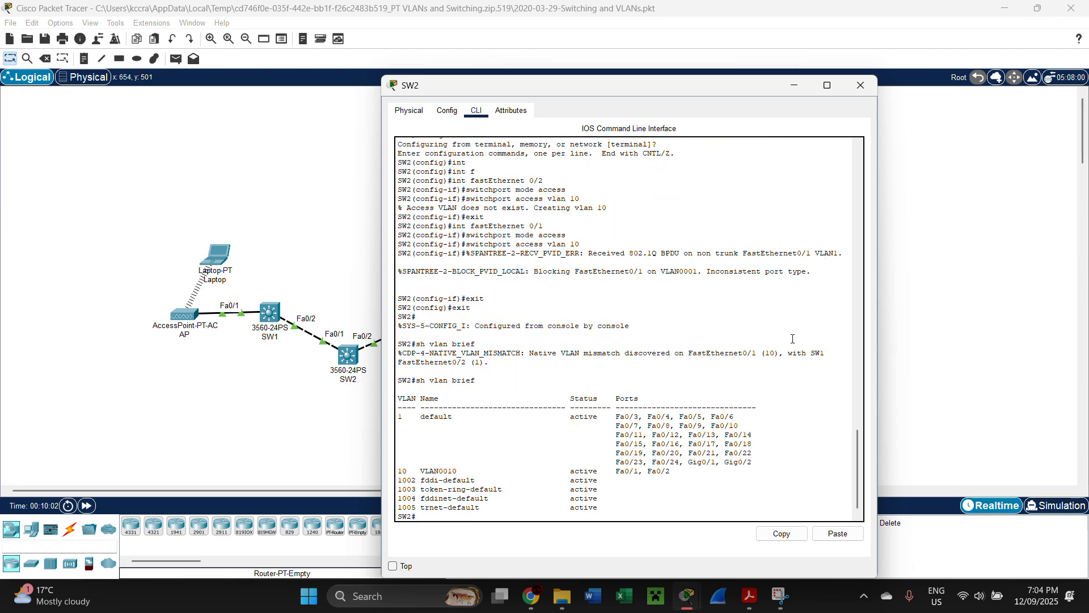
drag(672, 472, 407, 473)
Open the VLAN 10 interface configuration on SW2 and list its available commands with ?
click(427, 516)
text(config)
key(Return)
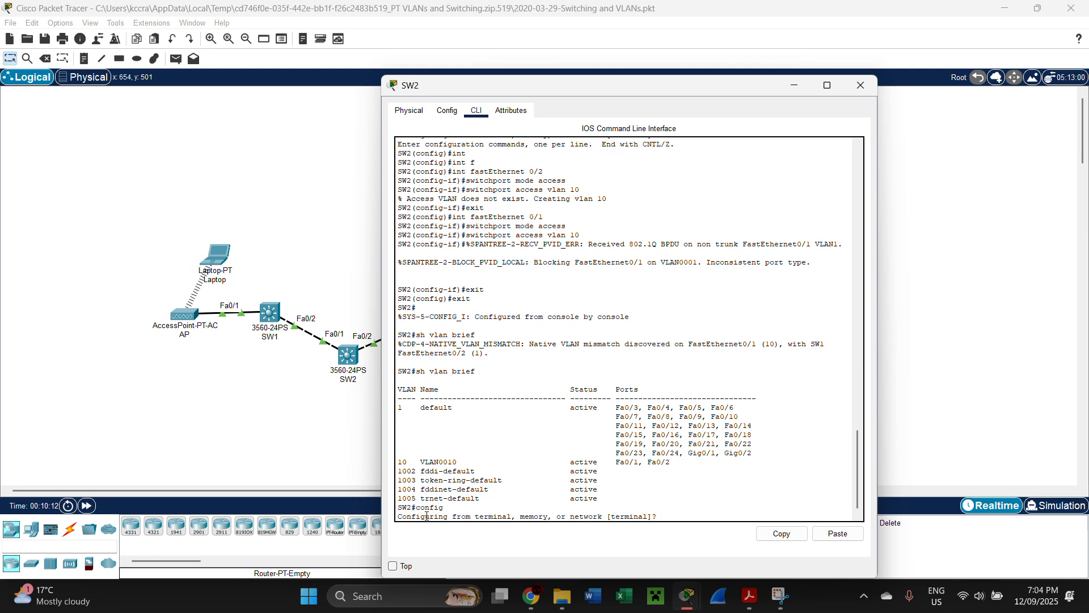
key(Return)
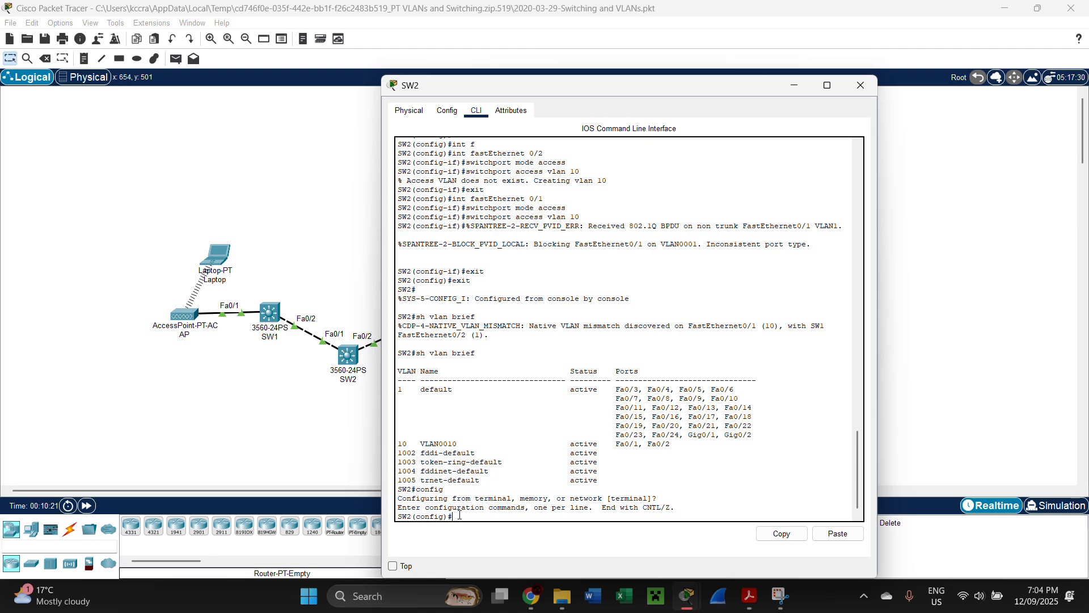
text(int vlan 10)
key(Return)
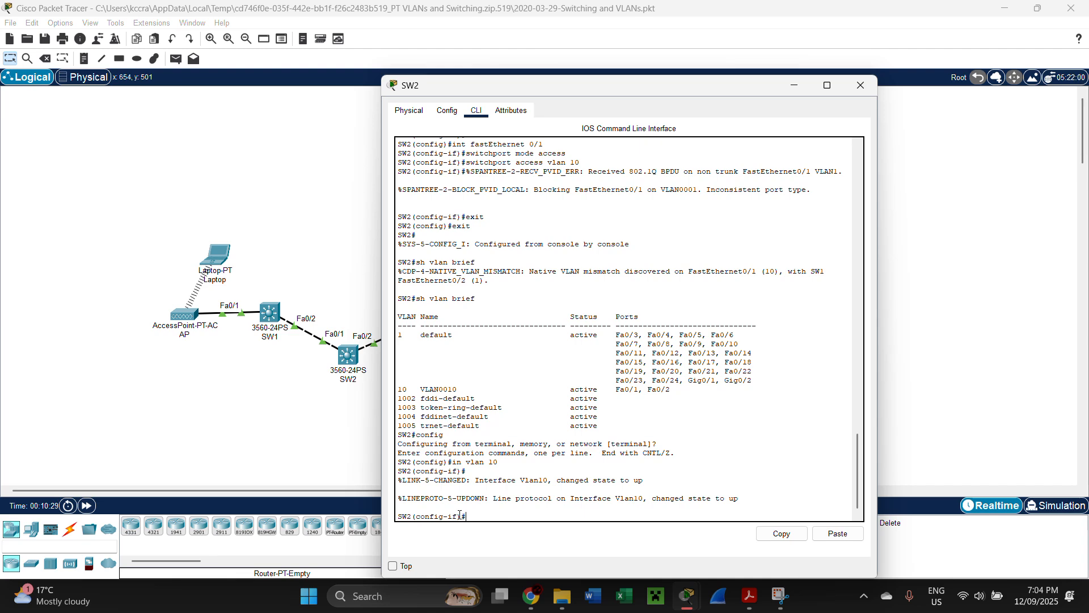
text(?)
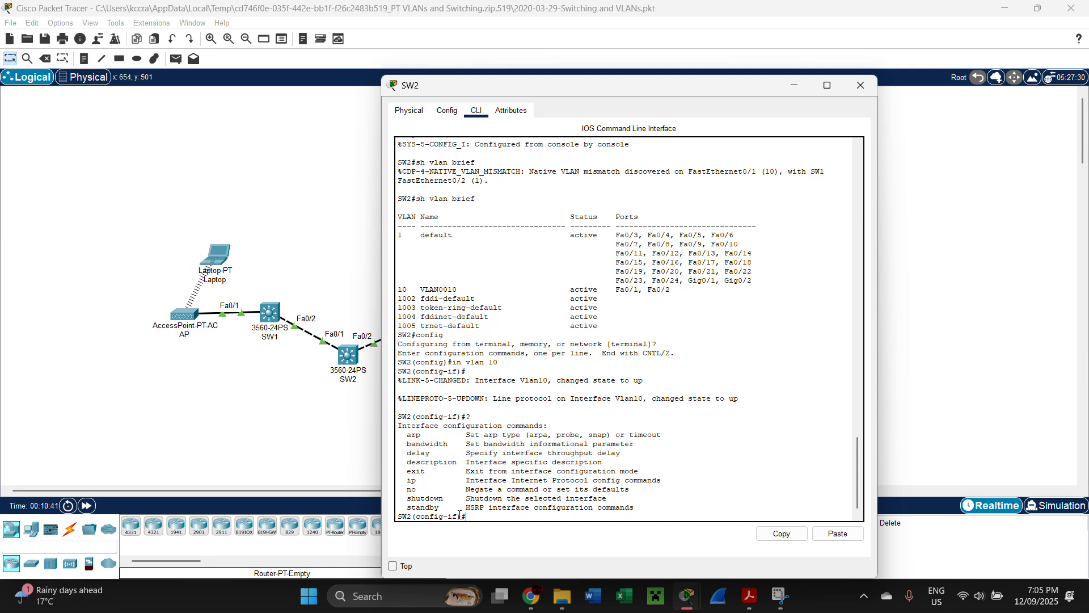
Exit and reselect interface vlan 10, then try to name it with vlan name User-Vlan
text(exit)
key(Return)
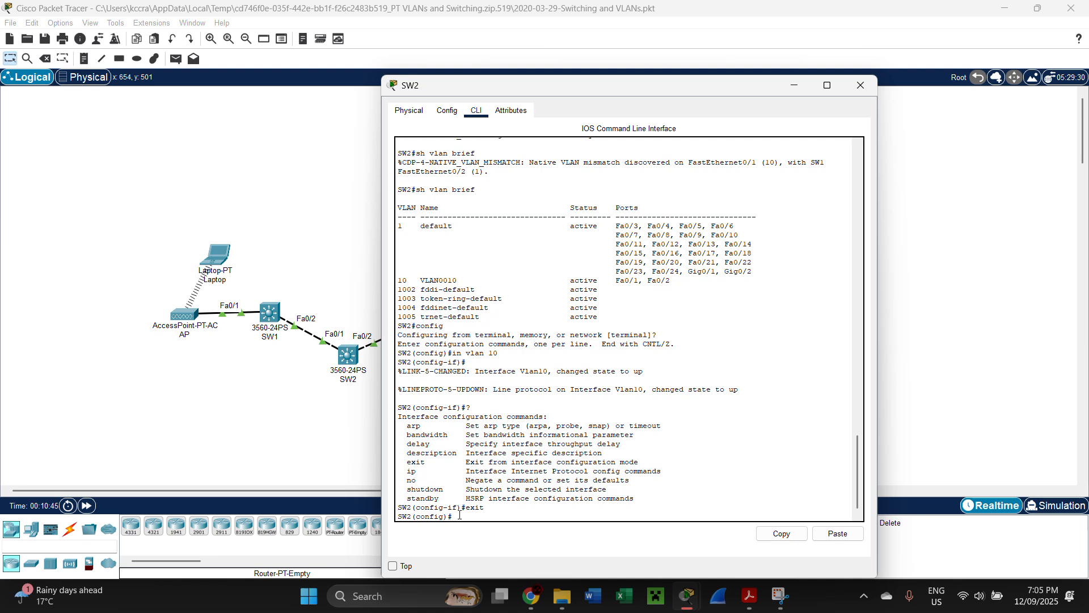
text(int vlan)
text( ?)
text(1)
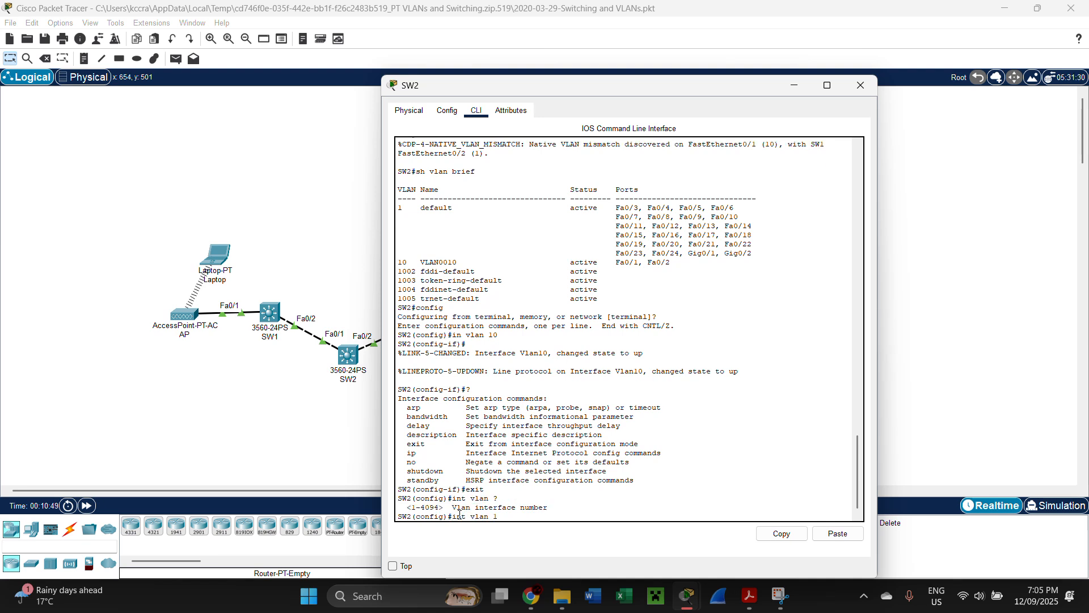
text(0)
key(Return)
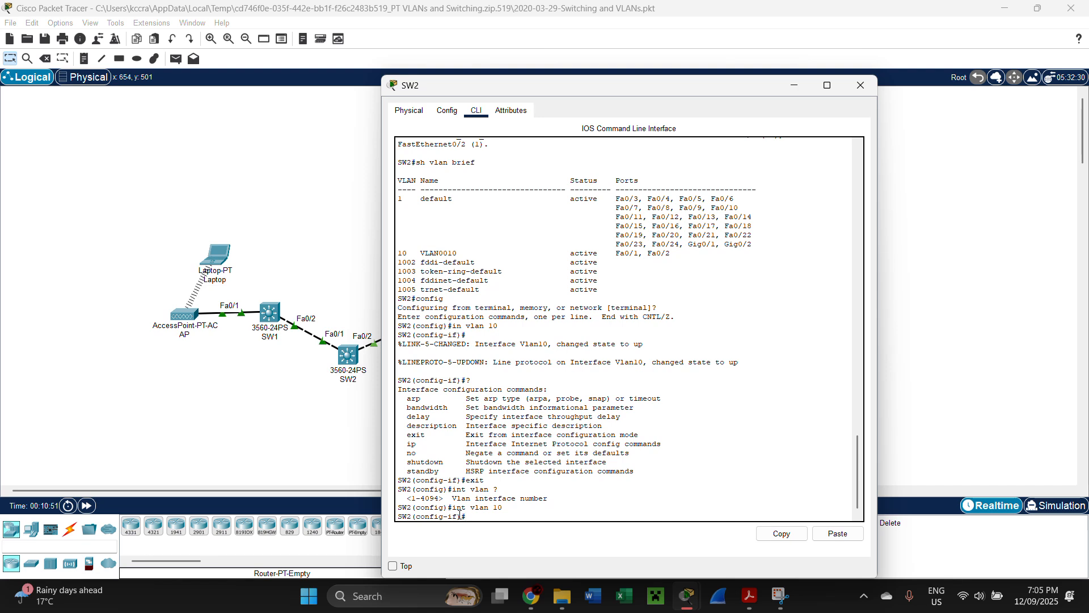
text(vlan name User-Vlan)
key(Return)
Clear the recalled naming command and look up help for the interface commands and for vlan
key(Up)
key(BackSpace)
key(BackSpace)
key(BackSpace)
key(BackSpace)
key(BackSpace)
key(BackSpace)
key(BackSpace)
key(BackSpace)
key(BackSpace)
key(BackSpace)
key(BackSpace)
key(BackSpace)
key(BackSpace)
key(BackSpace)
key(BackSpace)
key(BackSpace)
key(BackSpace)
text(?)
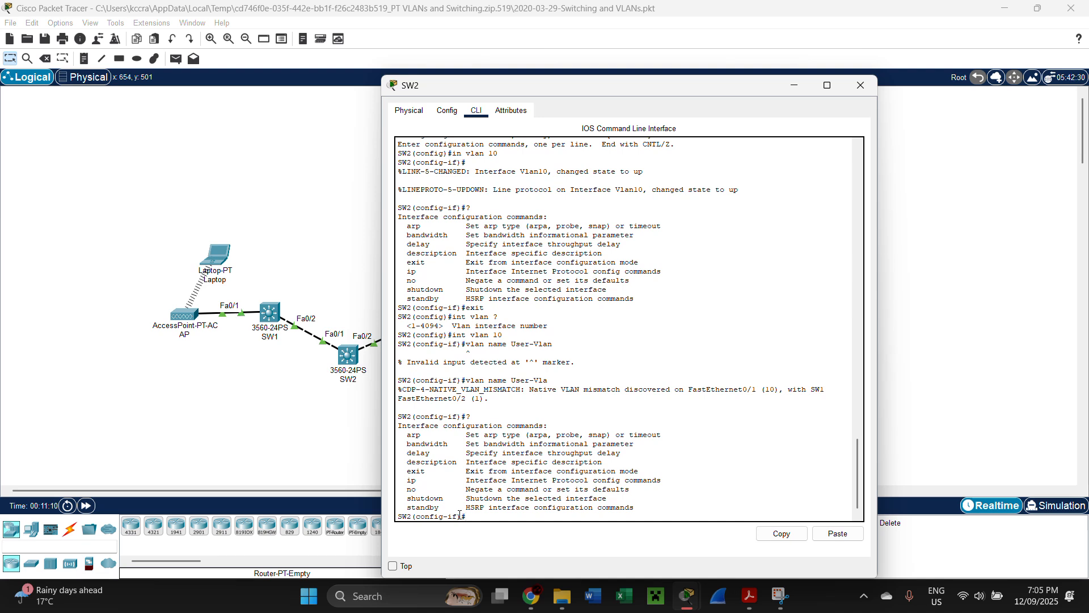
text(vlan ?)
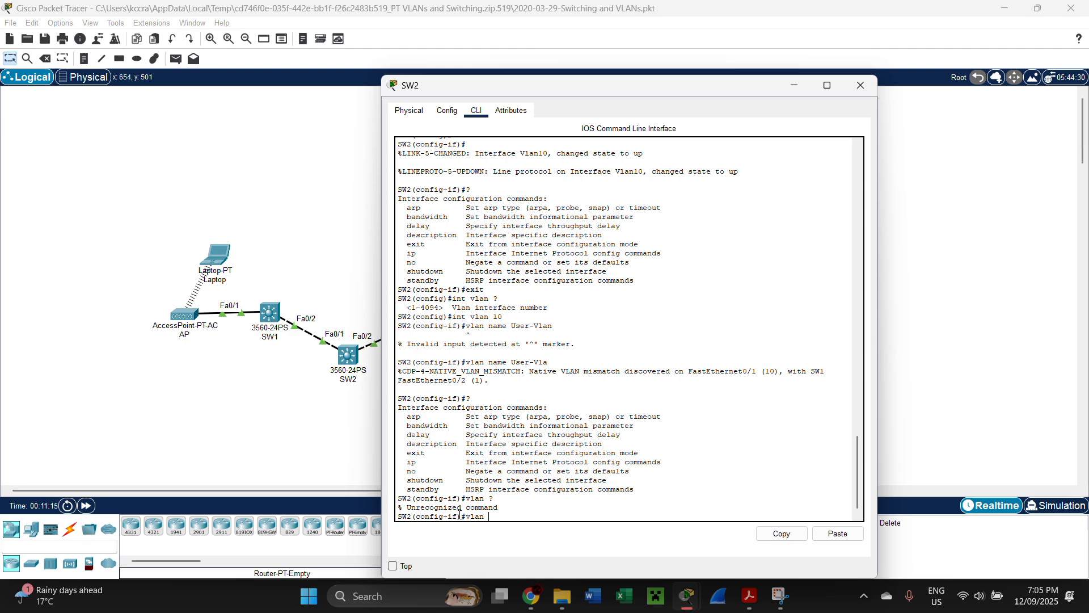
Discard the vlan command, leave configuration mode on SW2 and recheck the VLAN names with sh vlan brief
key(BackSpace)
key(BackSpace)
key(BackSpace)
key(BackSpace)
key(BackSpace)
text(exit)
key(Return)
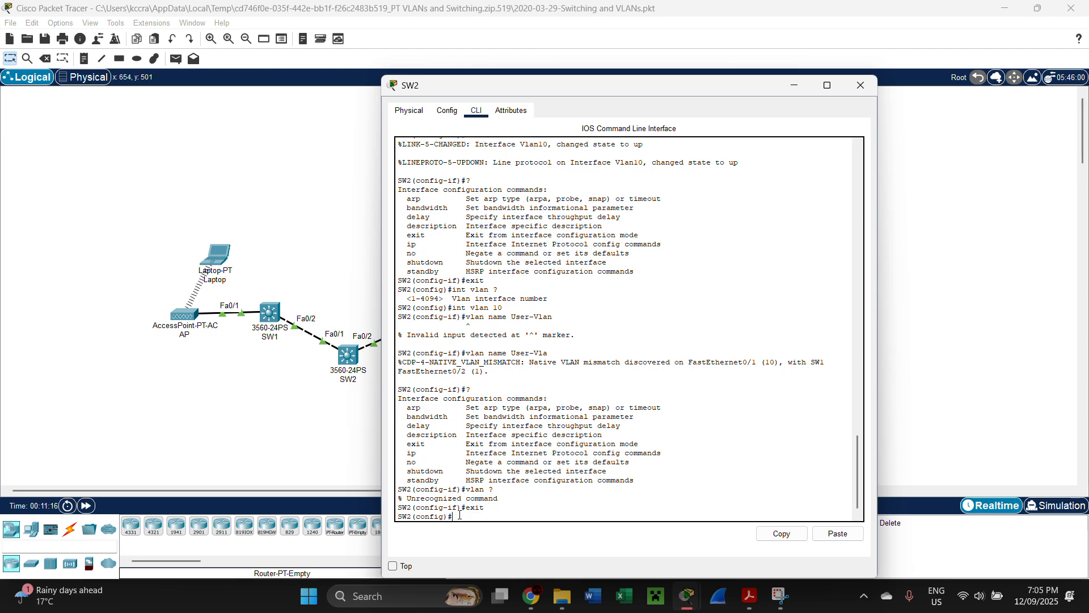
text(exit)
key(Return)
key(Return)
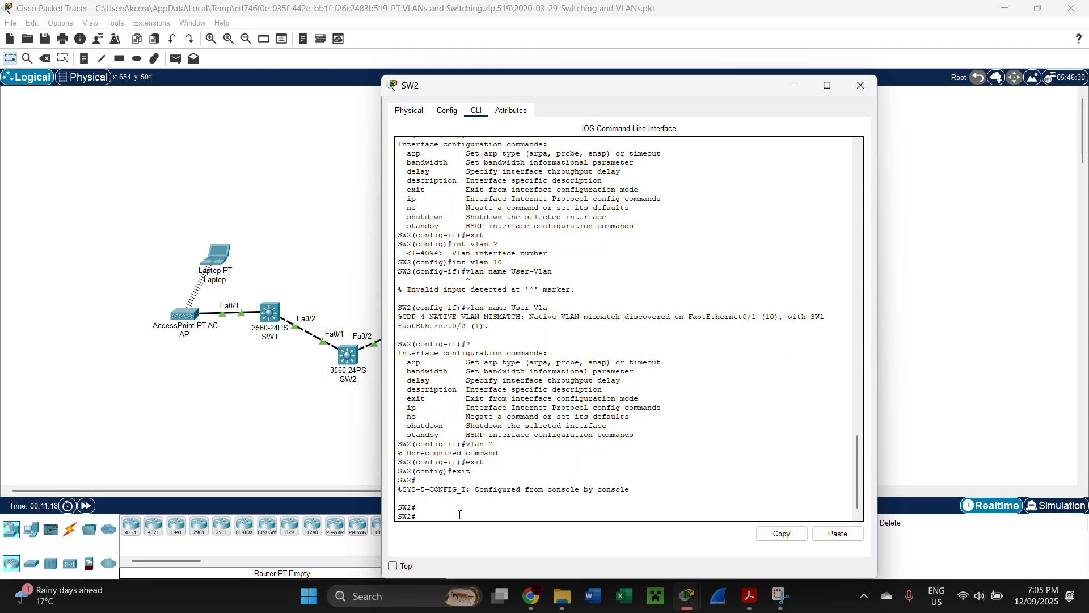
text(config)
key(Up)
key(Return)
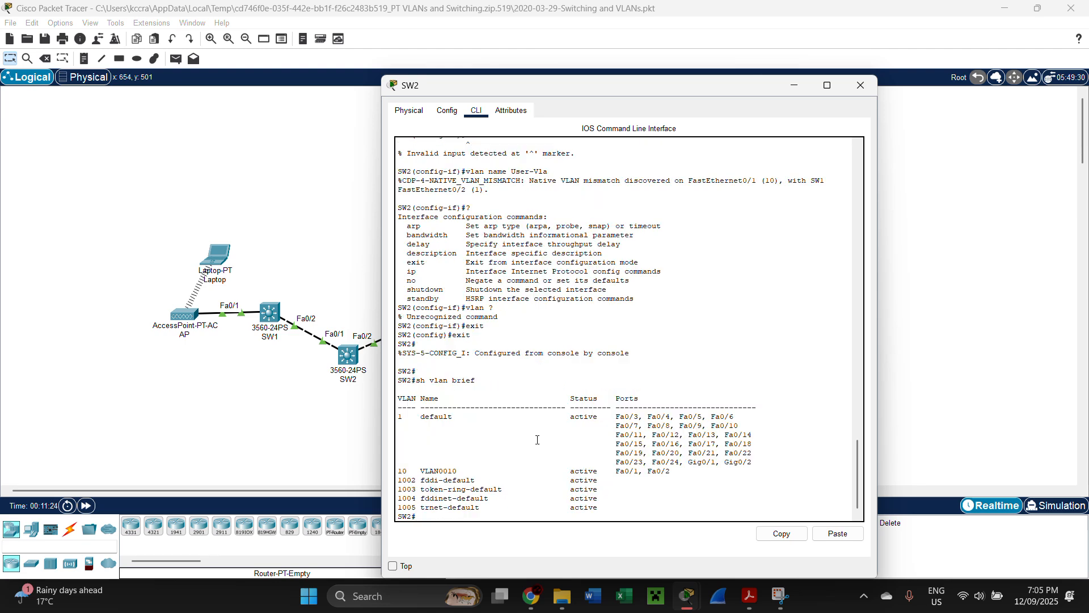
Close and reopen the SW2 console to review its recent output, then close it again
click(862, 86)
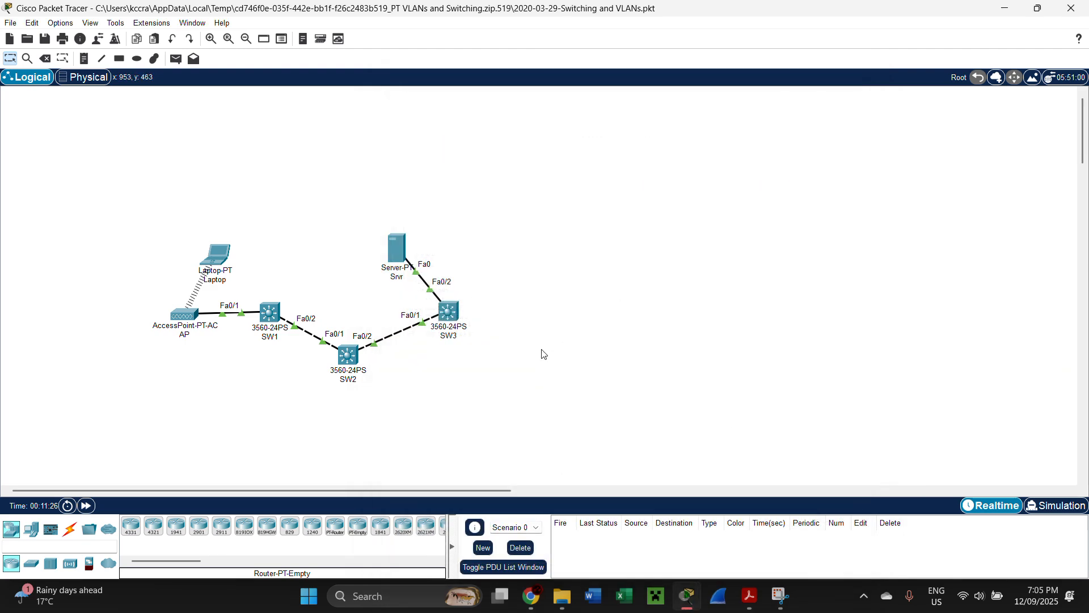
click(270, 316)
click(340, 361)
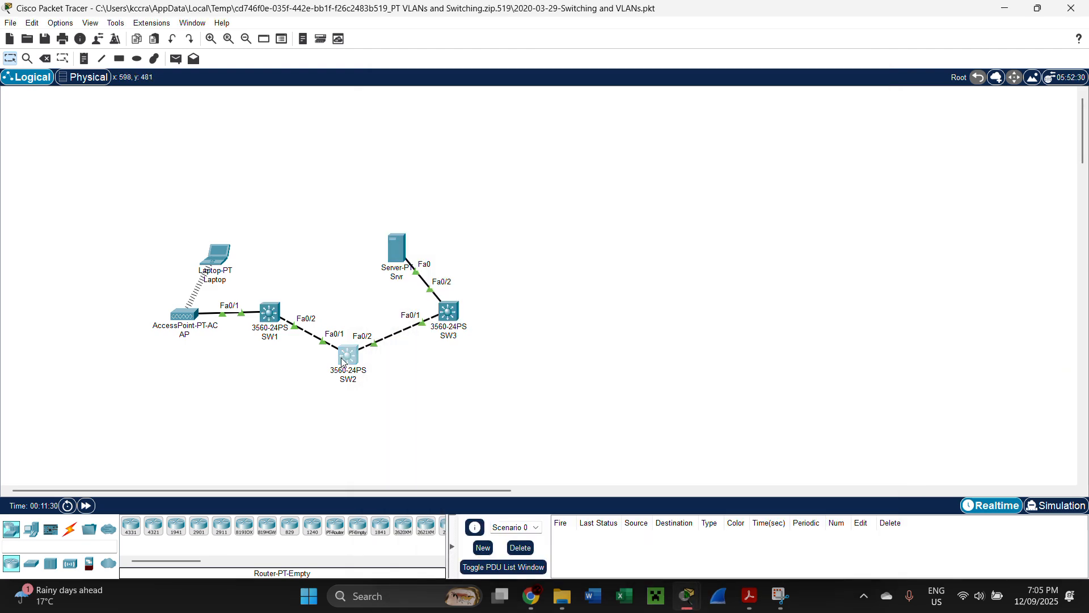
scroll(620, 349, up, 3)
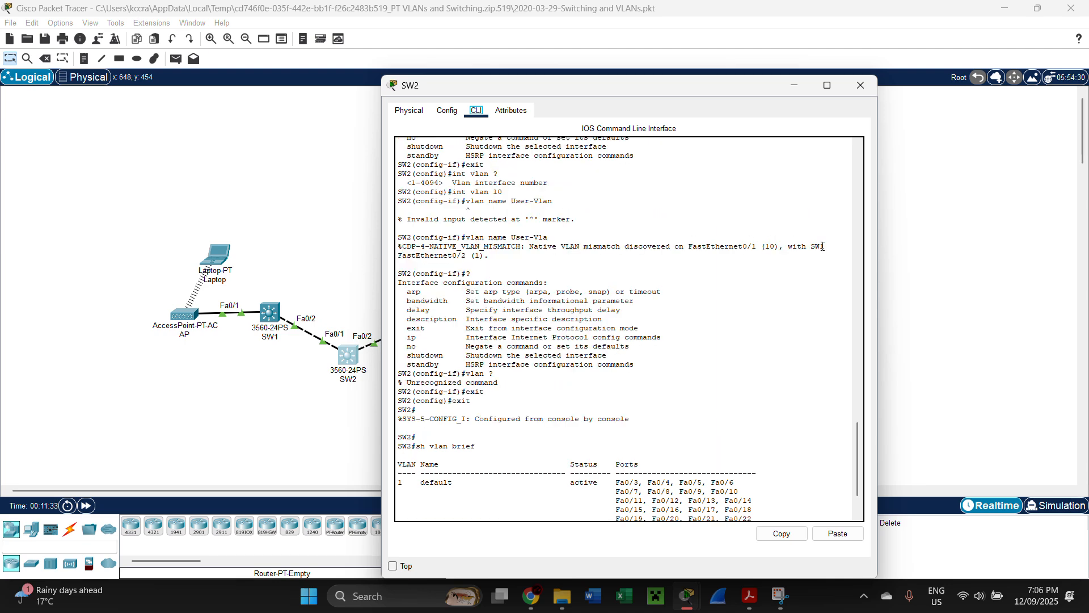
click(861, 85)
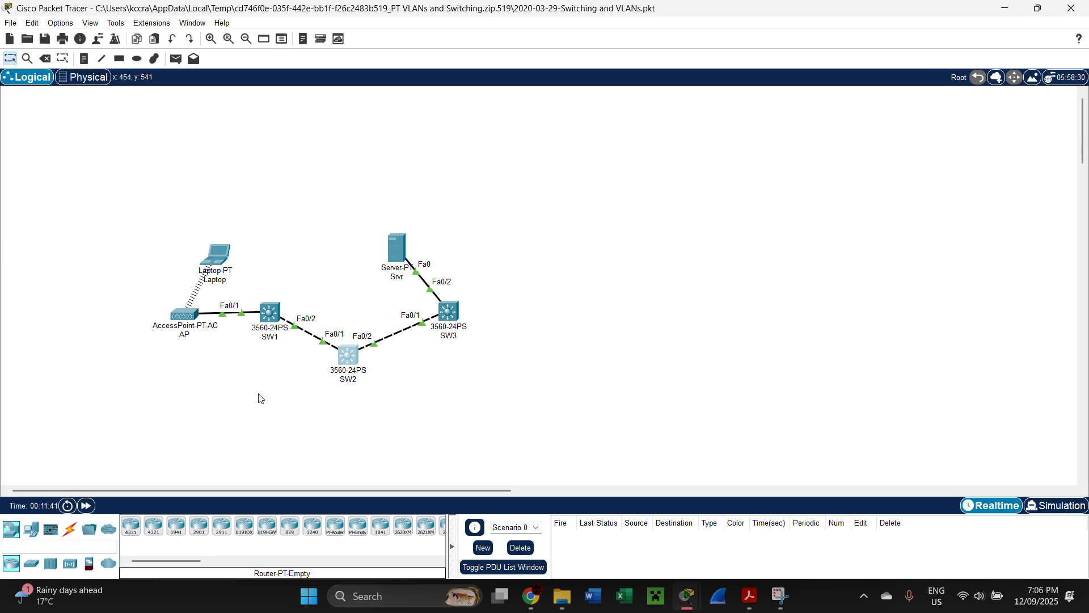
Open the command line of SW1 and list its VLANs with sh vlan brief
click(275, 308)
click(476, 110)
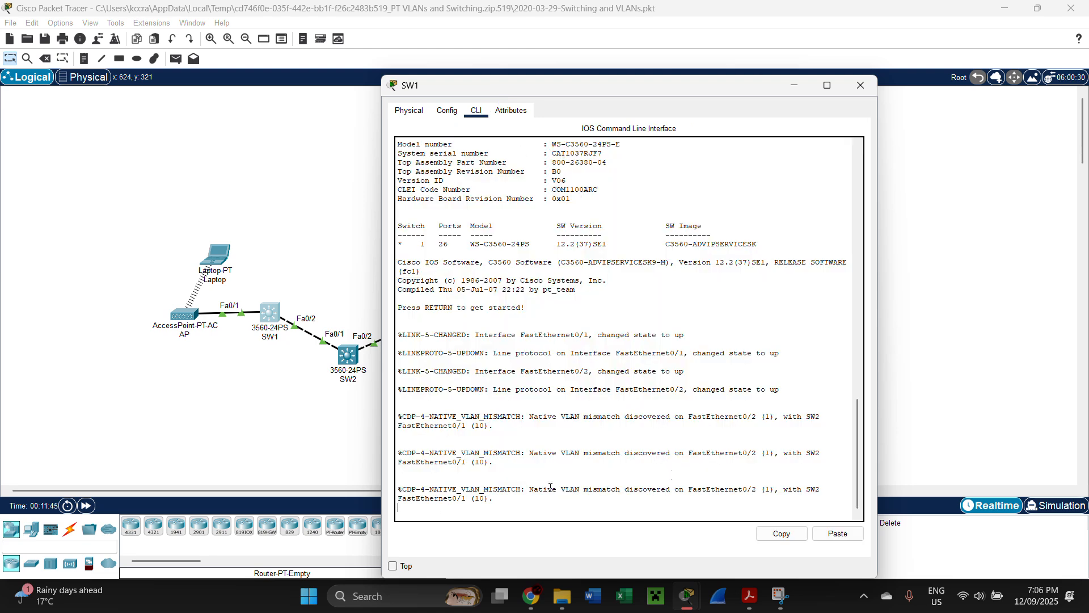
key(Return)
text(co)
key(BackSpace)
key(BackSpace)
text(sh v)
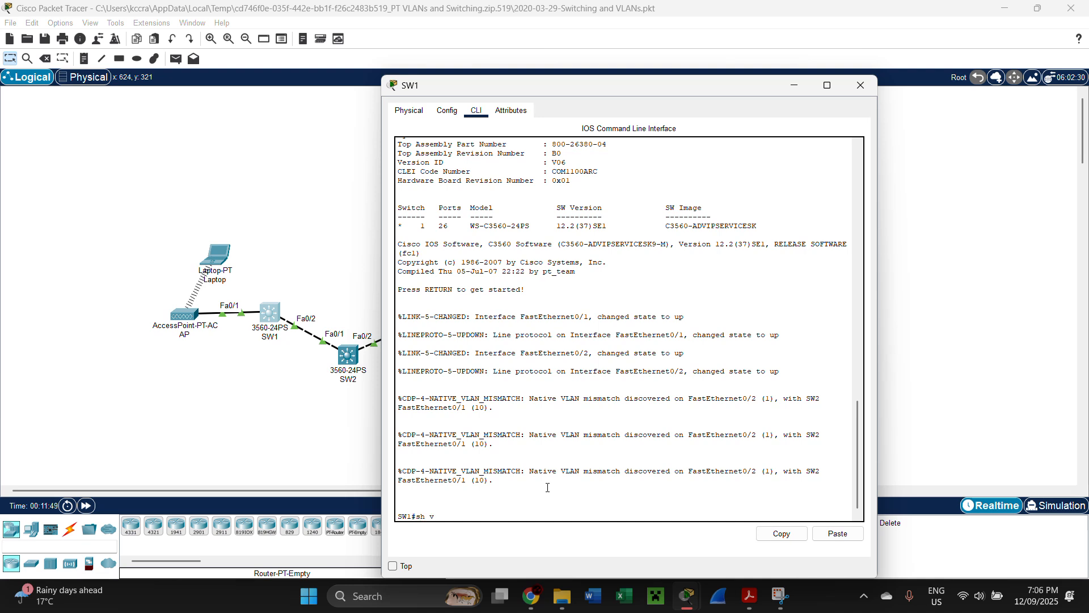
text(lan brief)
key(Return)
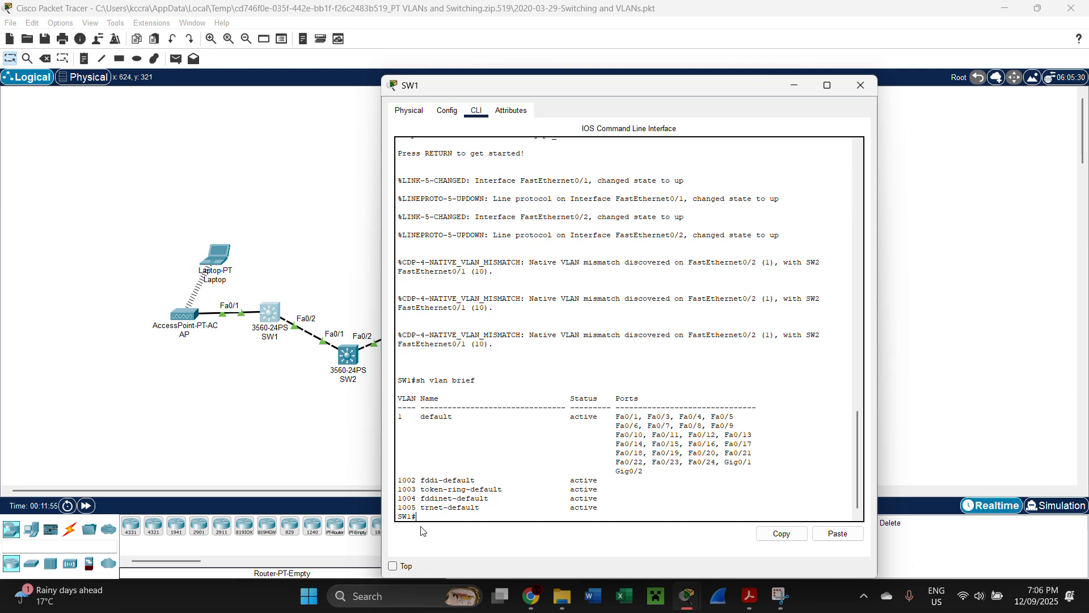
Enter configuration mode on SW1 from the terminal and select interface fastEthernet 0/1
text(config)
key(Return)
key(Return)
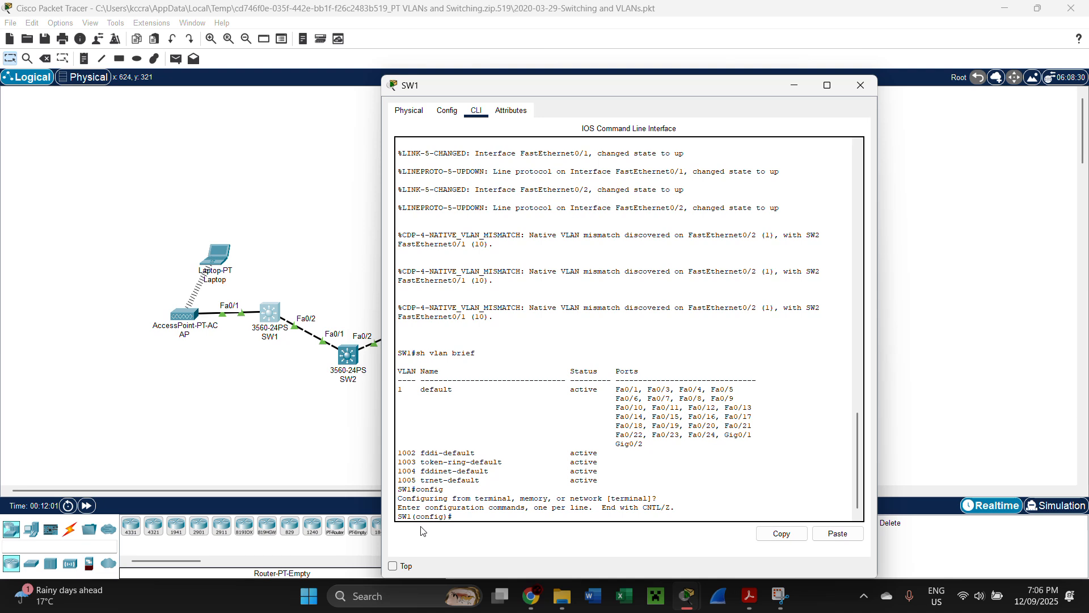
text(int)
text( f)
key(Tab)
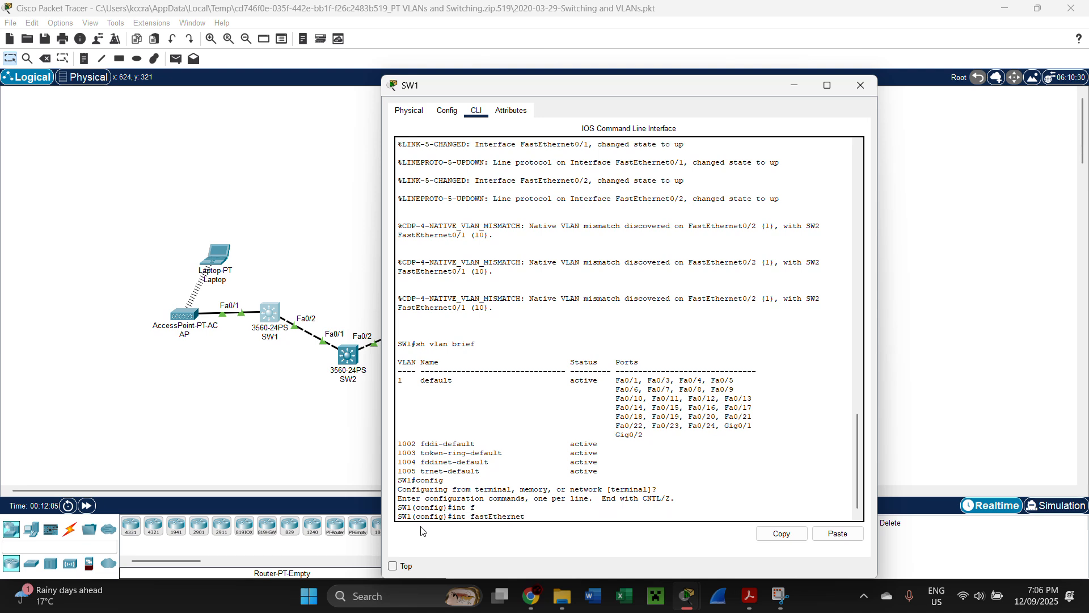
text(0/)
key(Return)
Clear the recalled command and set fastEthernet 0/1 on SW1 to access mode with switchport mode access
key(Up)
key(BackSpace)
key(BackSpace)
key(BackSpace)
key(BackSpace)
key(BackSpace)
key(BackSpace)
key(BackSpace)
key(BackSpace)
key(BackSpace)
key(BackSpace)
key(BackSpace)
key(BackSpace)
key(BackSpace)
key(BackSpace)
key(BackSpace)
key(BackSpace)
key(BackSpace)
key(BackSpace)
key(BackSpace)
key(BackSpace)
text(switch)
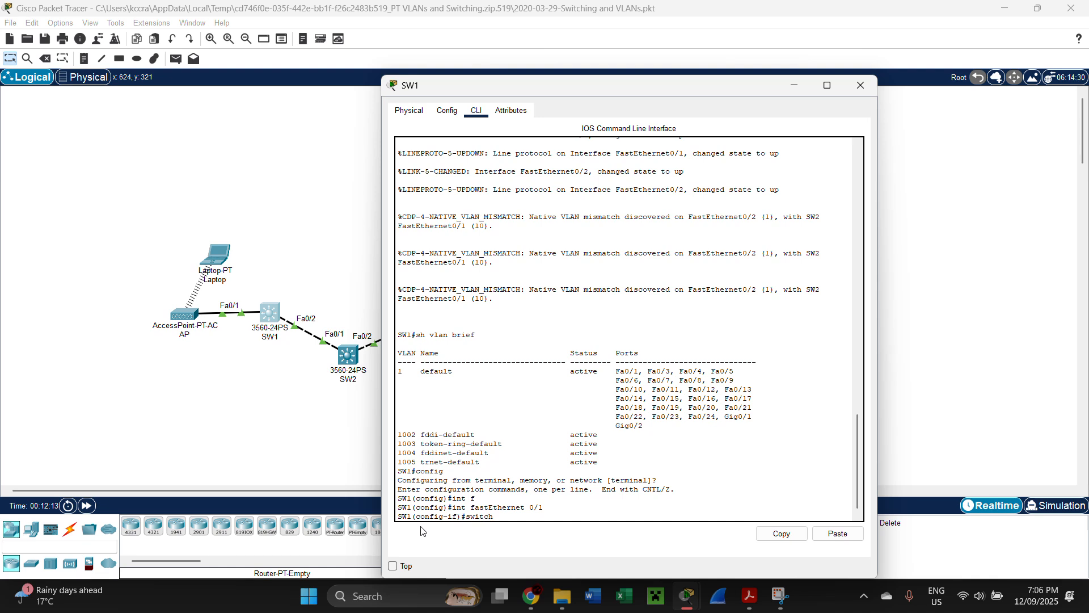
text(port mode access)
key(Return)
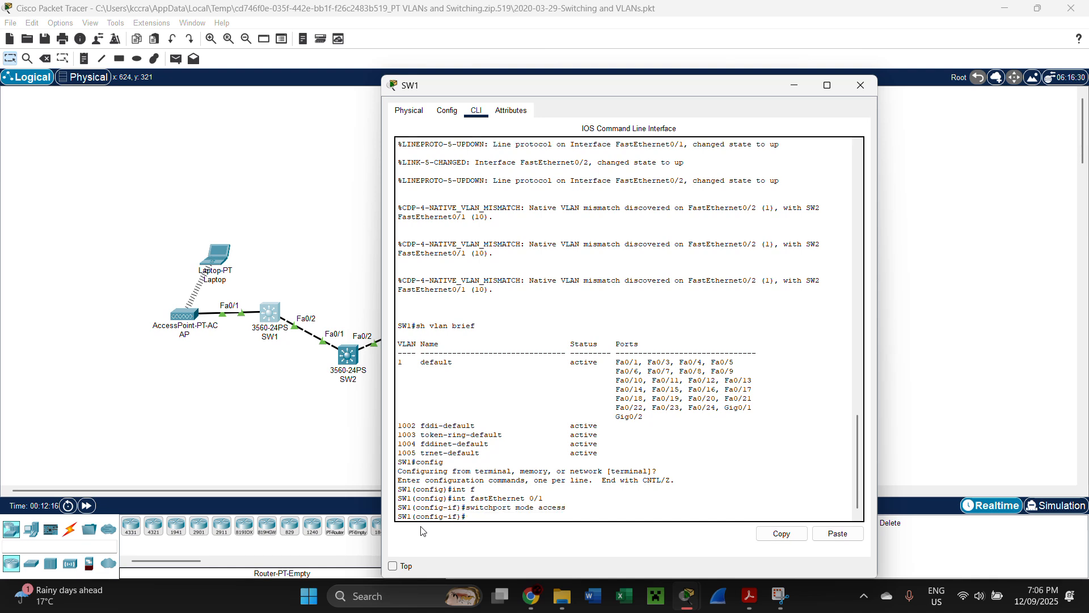
Assign fastEthernet 0/1 on SW1 to VLAN 10, correcting the misspelled command to switchport access vlan 10
text(switchport m)
text(ces)
text( vlan 10)
key(Return)
key(Up)
key(Left)
key(Left)
key(Left)
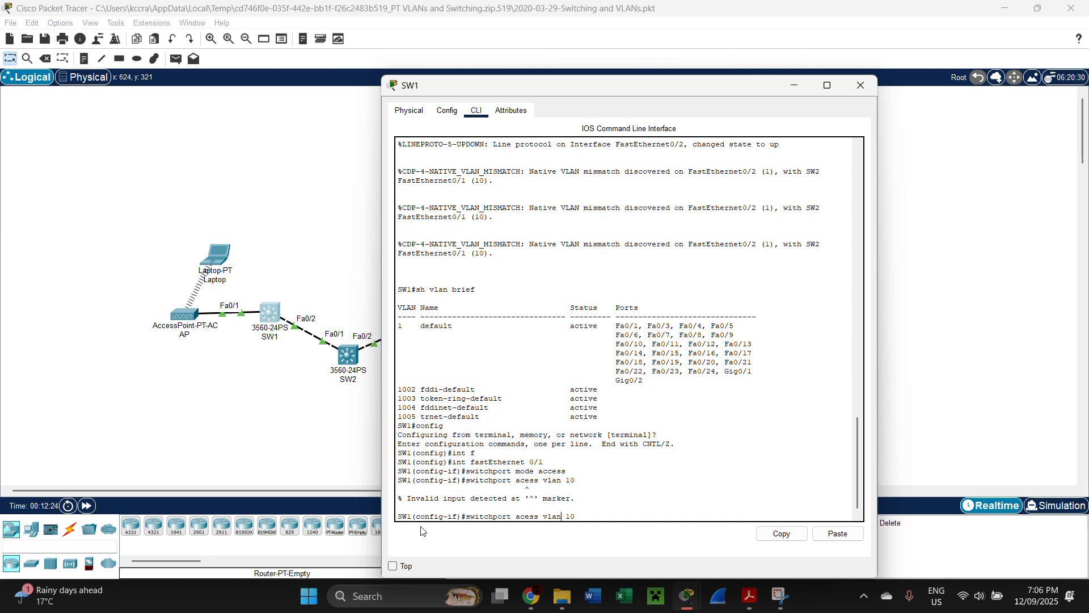
text(c)
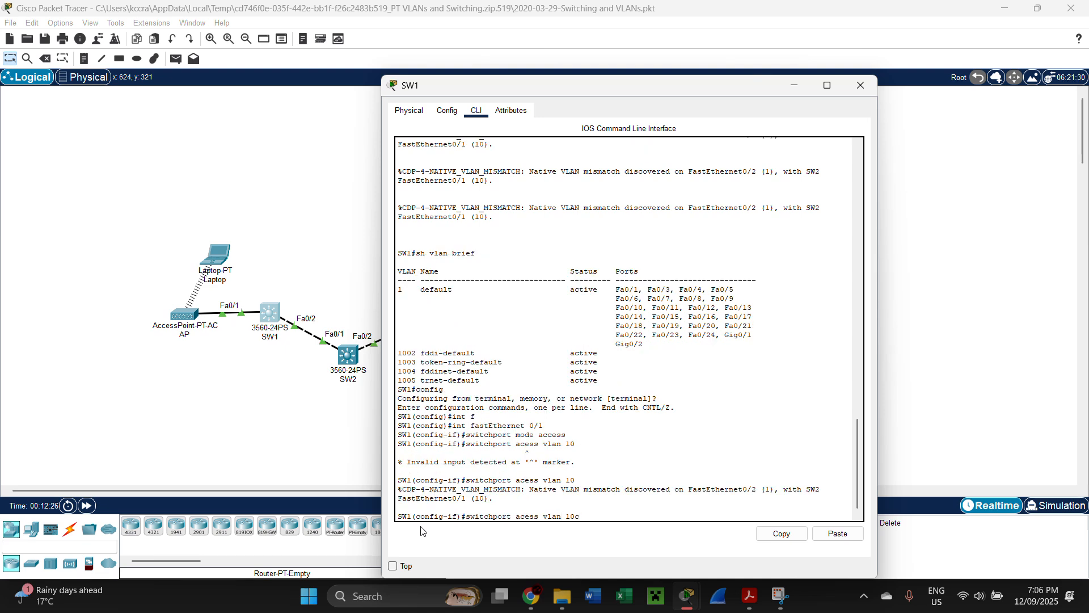
key(BackSpace)
text(c)
key(Return)
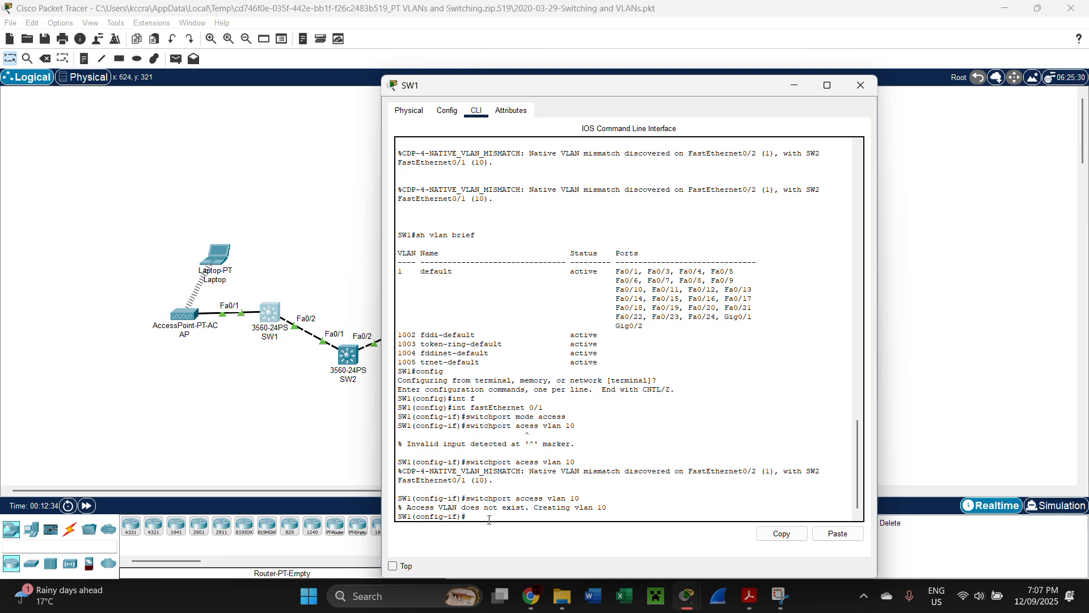
Exit the first port's configuration, select interface fastEthernet 0/2 on SW1 and set it to switchport mode access
text(it)
key(Return)
text(int fastEthernet 0/)
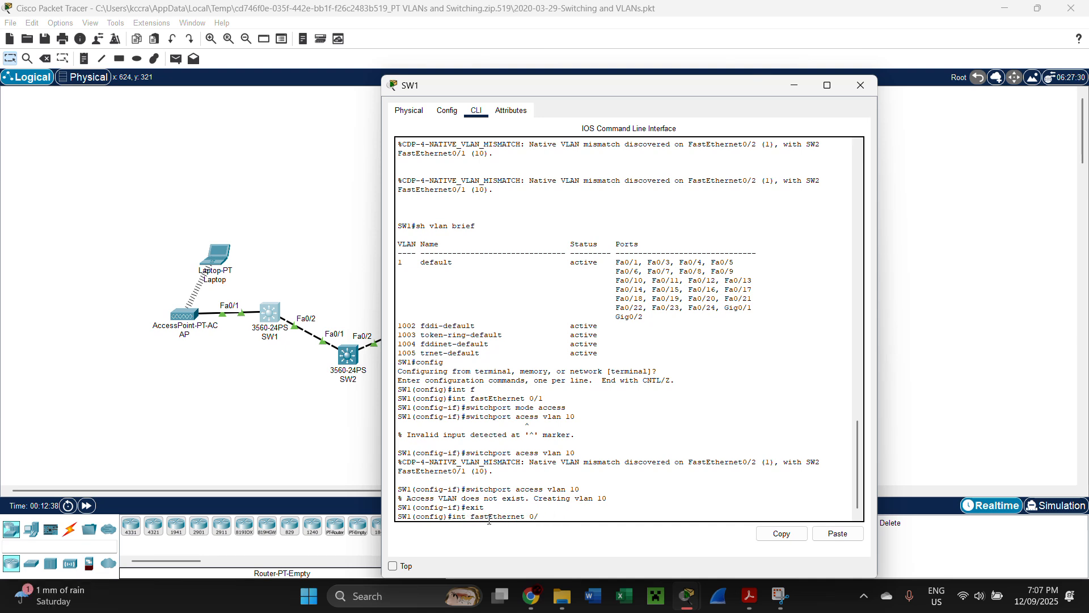
text(12)
key(Return)
key(Up)
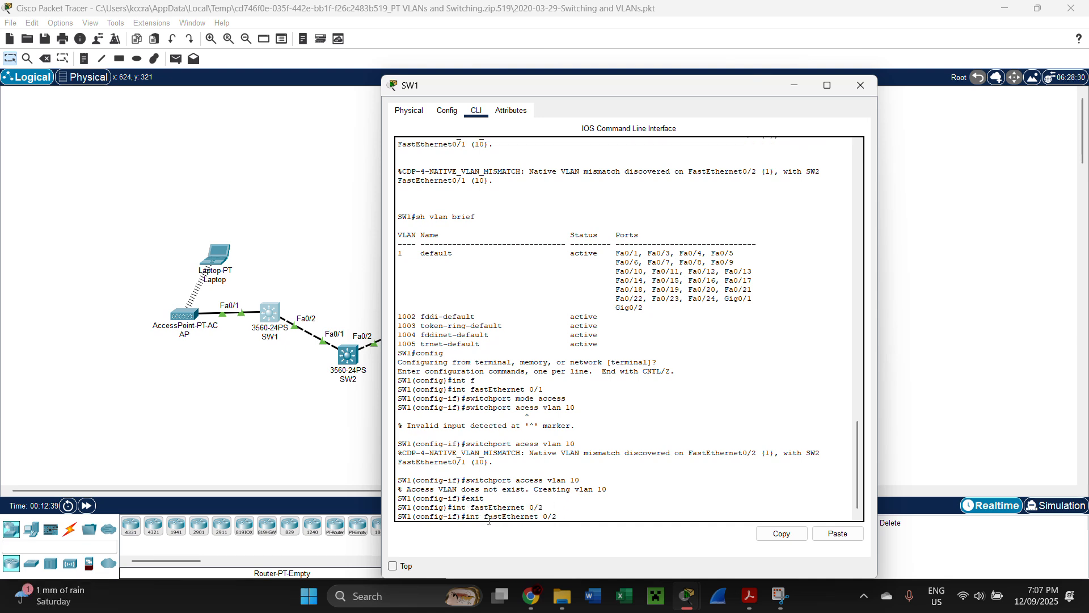
key(Up)
key(Up)
key(Up)
key(Up)
key(Up)
key(Return)
Assign fastEthernet 0/2 on SW1 to VLAN 10 with switchport access vlan 10
key(Up)
key(Up)
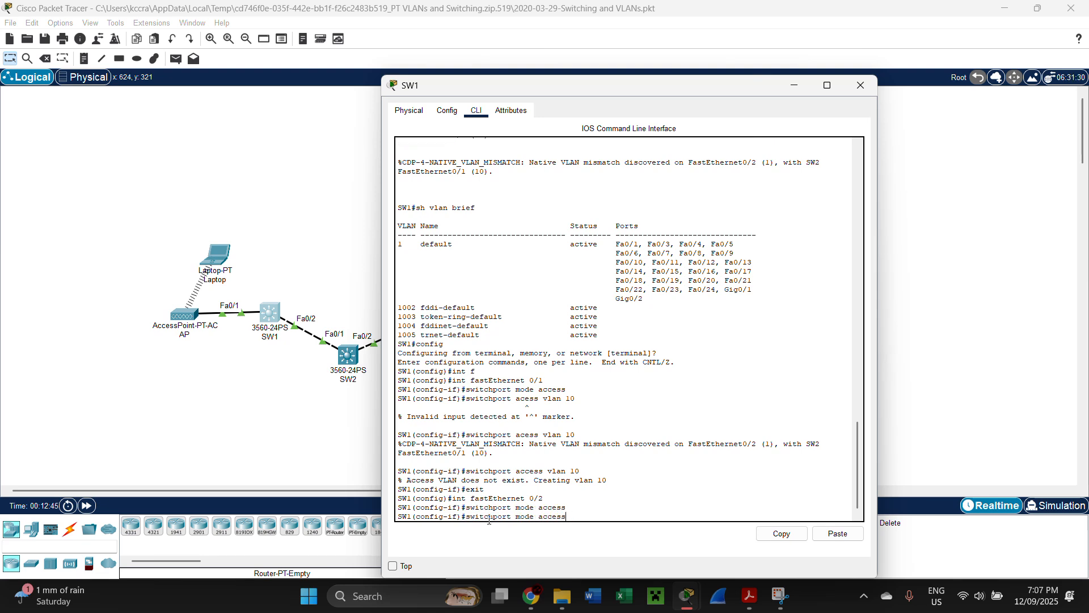
key(Up)
key(Up)
key(Return)
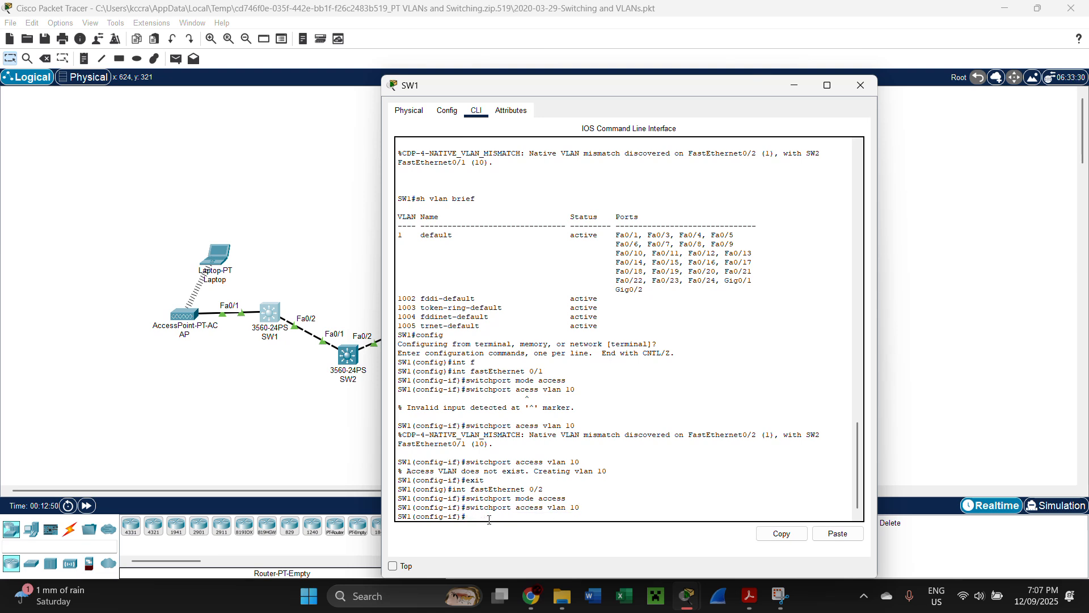
Leave configuration mode on SW1, check the VLAN 10 ports with sh vlan brief and close the console
text(exit)
key(Return)
text(exit)
key(Return)
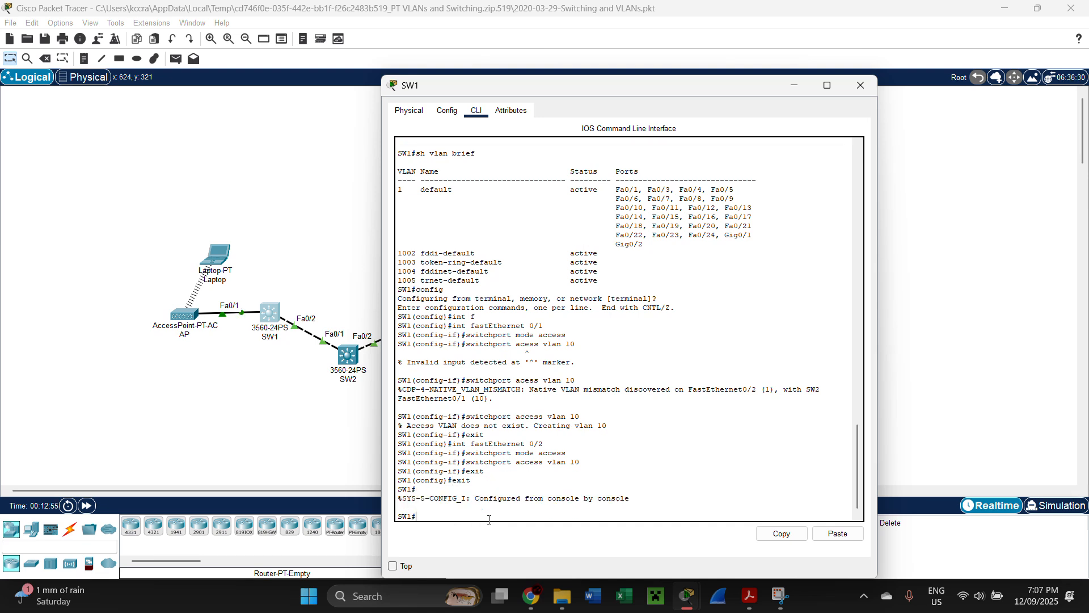
text(ssh vlan brief)
key(Return)
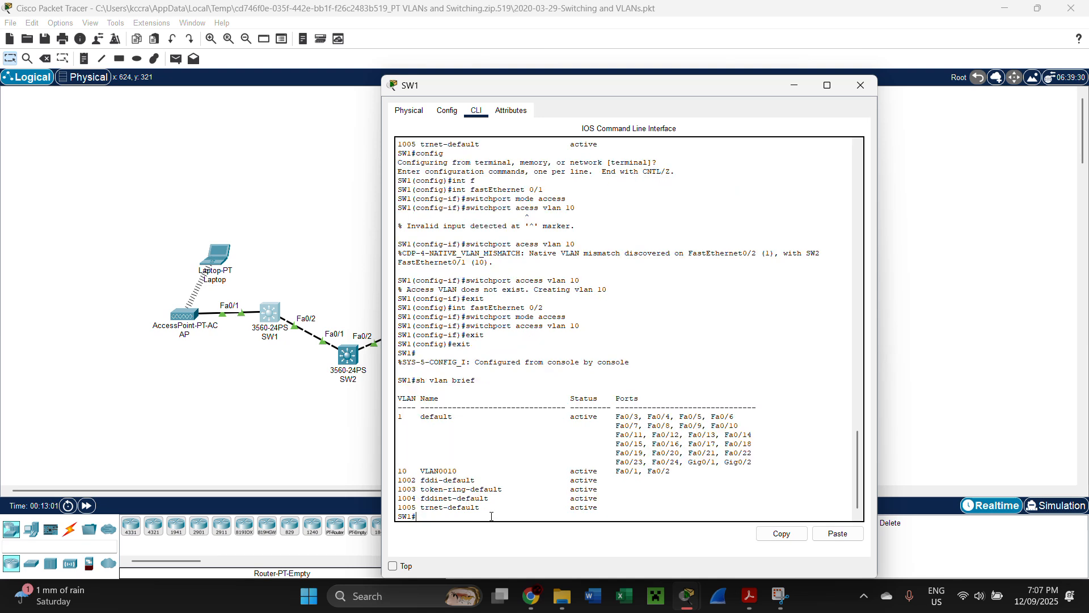
drag(681, 476, 404, 472)
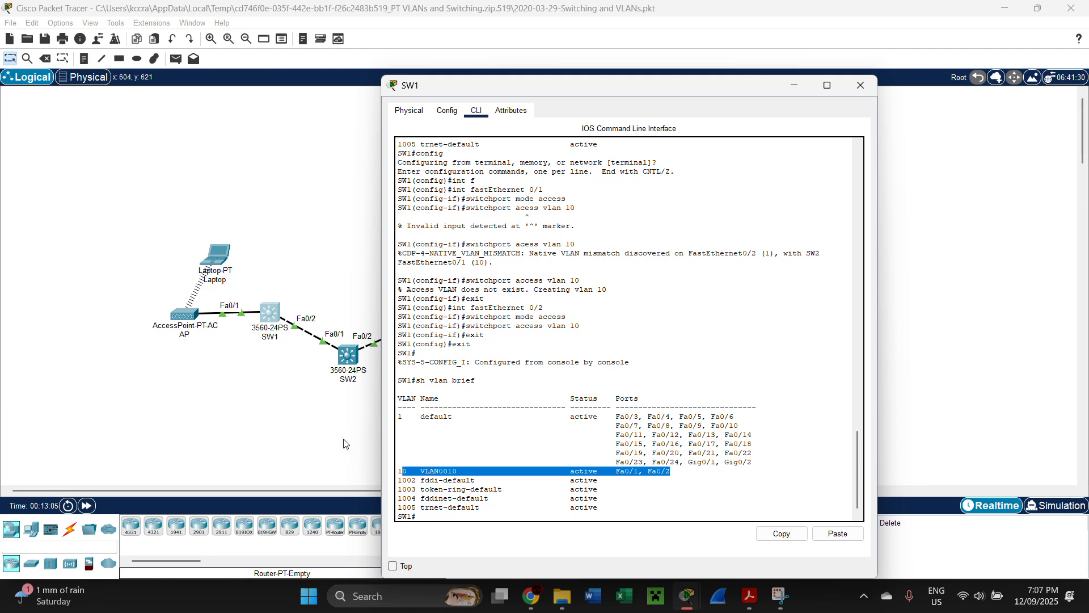
click(862, 84)
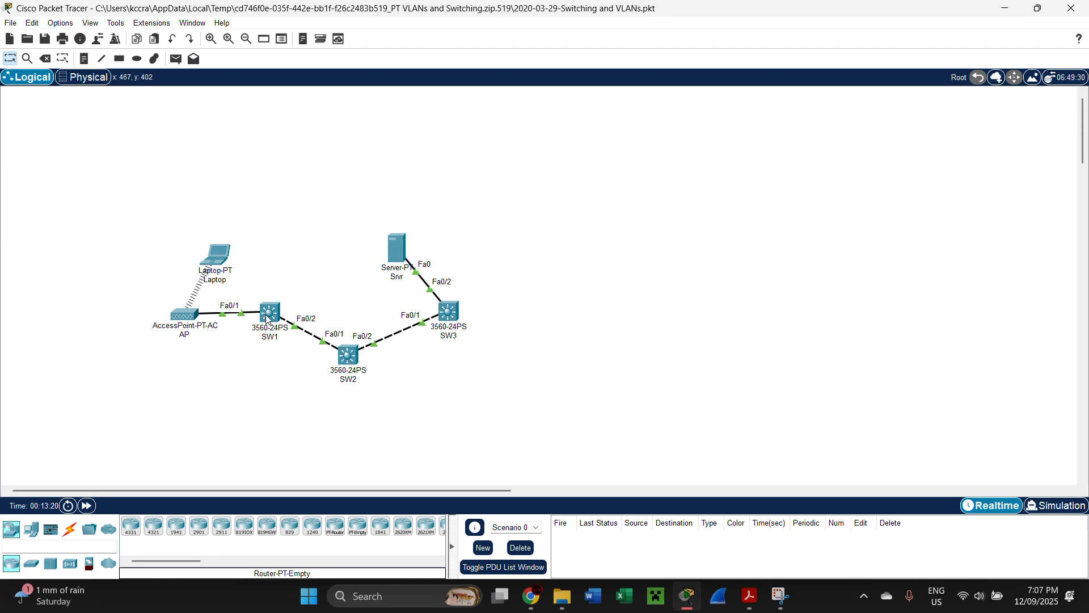
Renew the laptop's IP address by switching its IP configuration to Static and back to DHCP
click(206, 262)
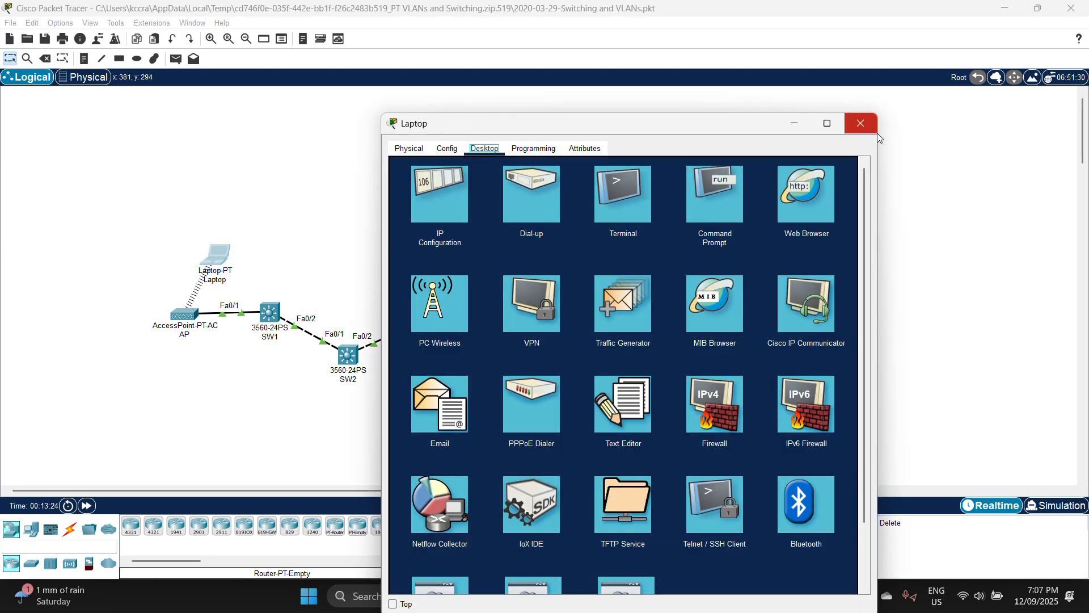
click(475, 202)
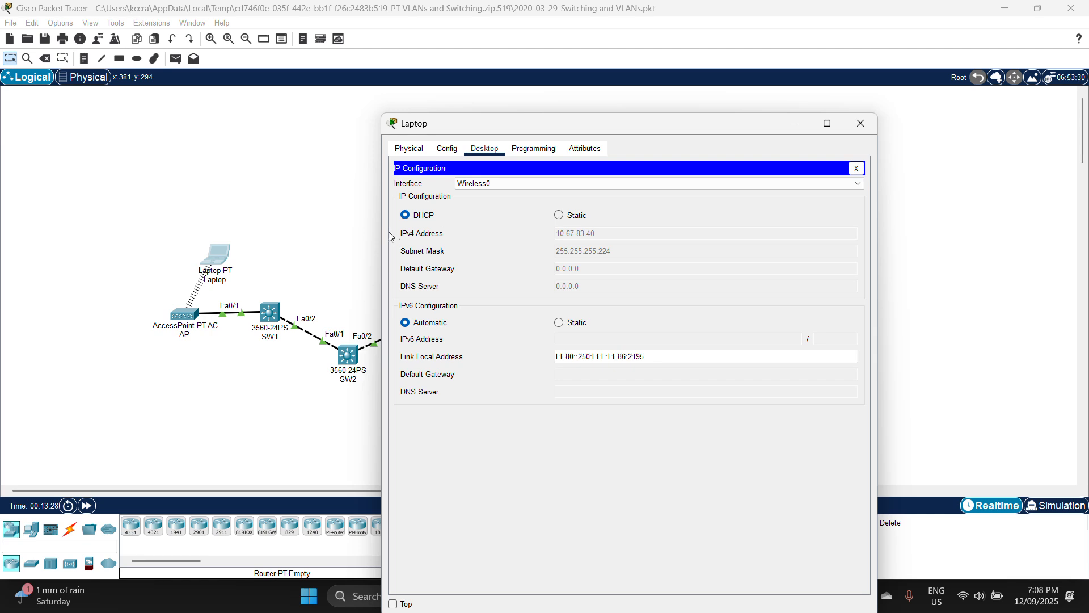
click(559, 216)
click(444, 220)
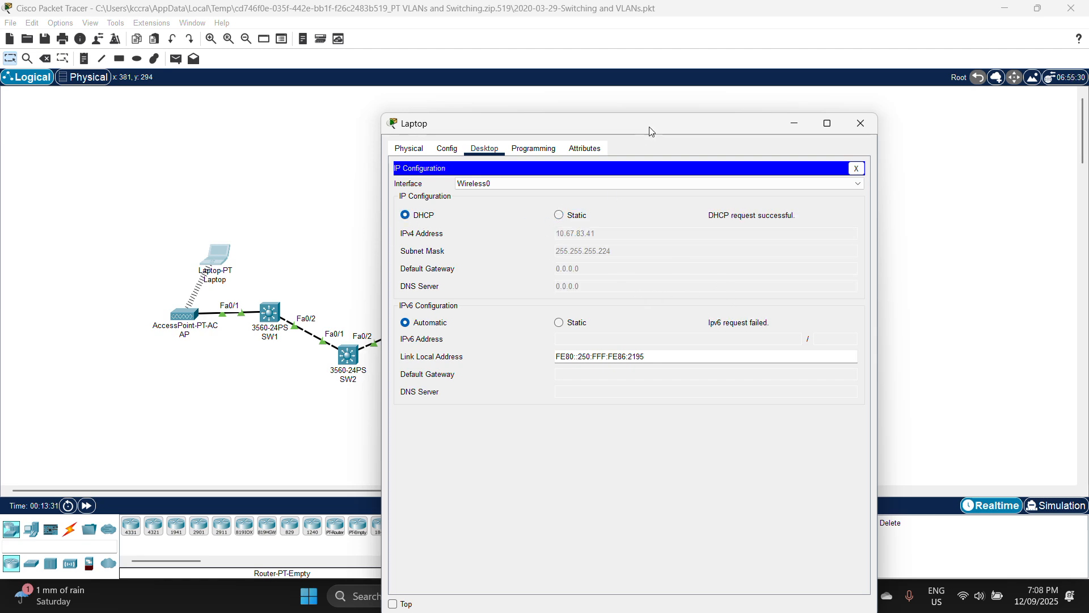
drag(651, 132, 829, 118)
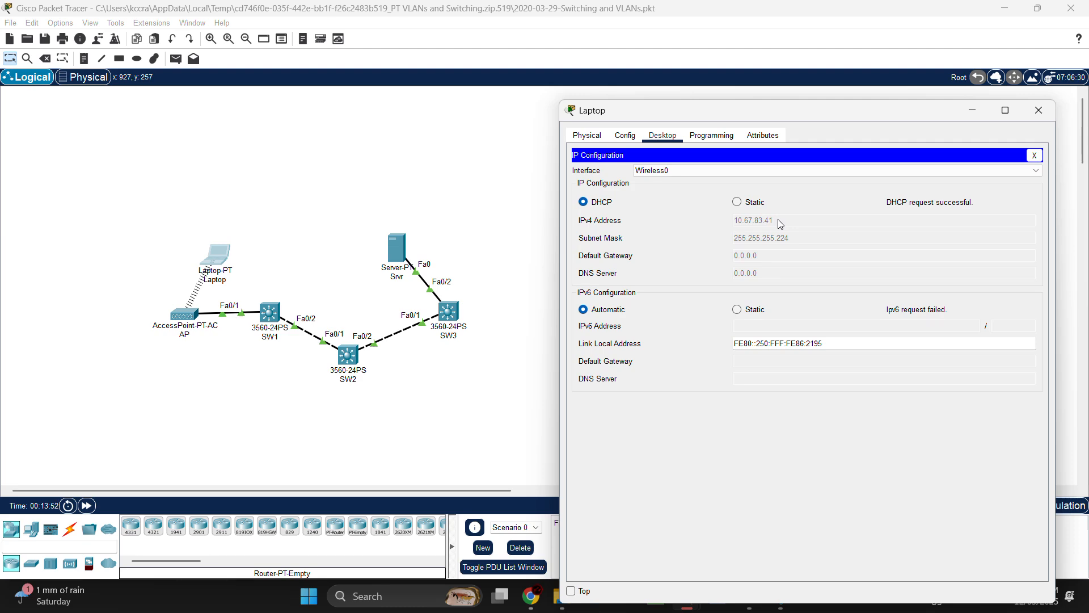
Inspect the start IP address of the DHCP pool on the server, then close its window
click(397, 247)
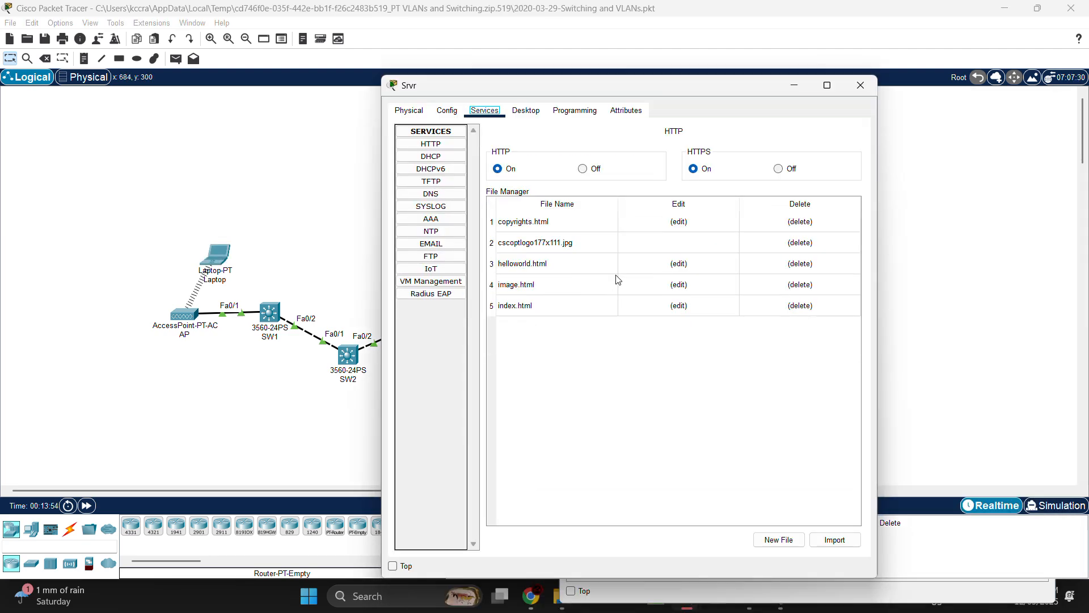
click(434, 159)
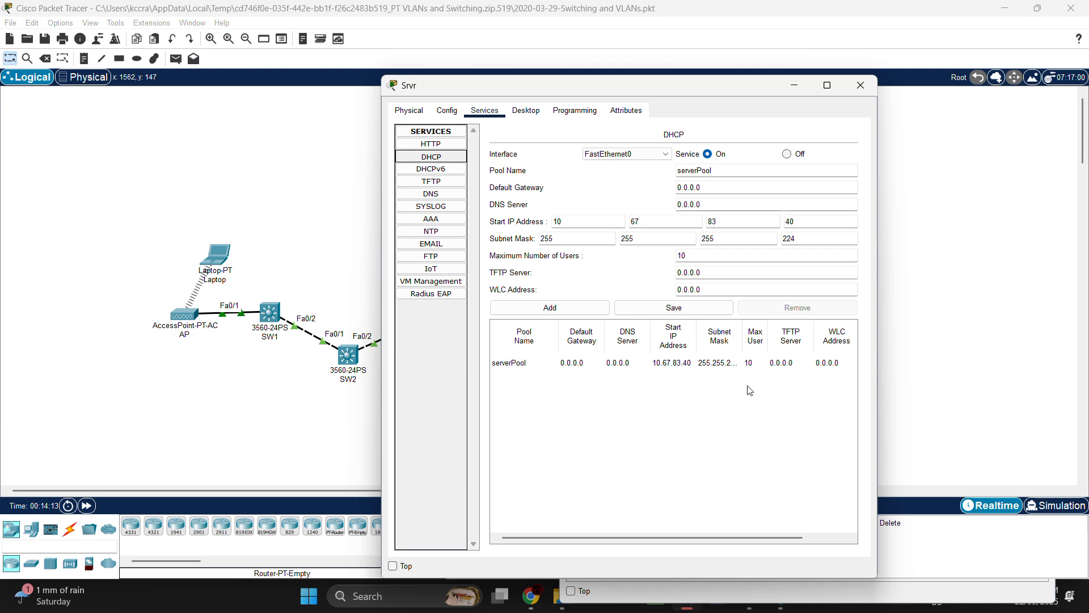
double_click(788, 221)
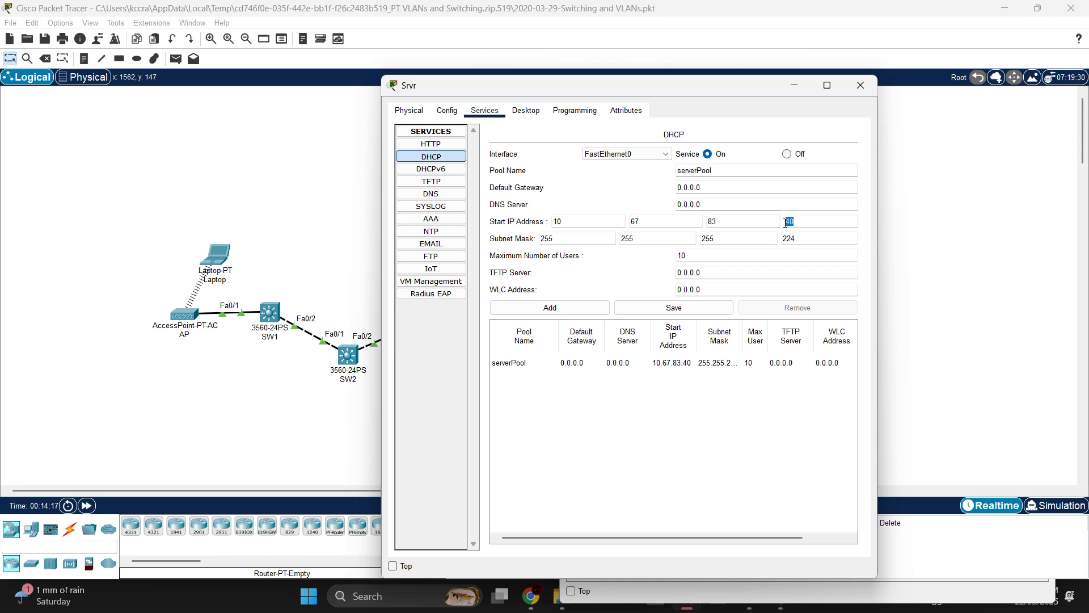
click(861, 88)
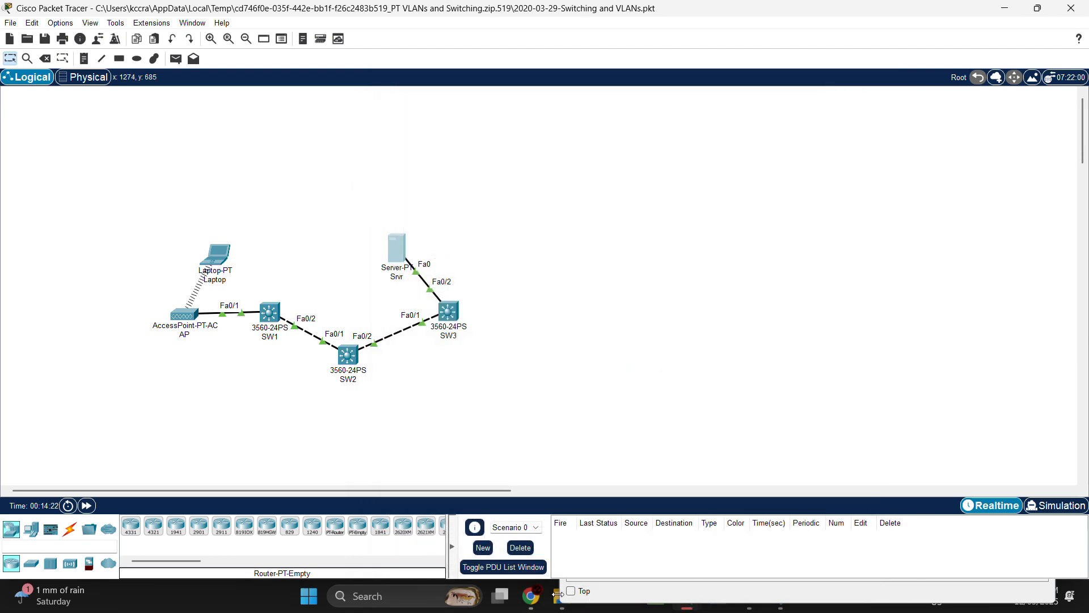
Open the page at 10.67.83.35 in the laptop's web browser, then close the laptop window
click(216, 255)
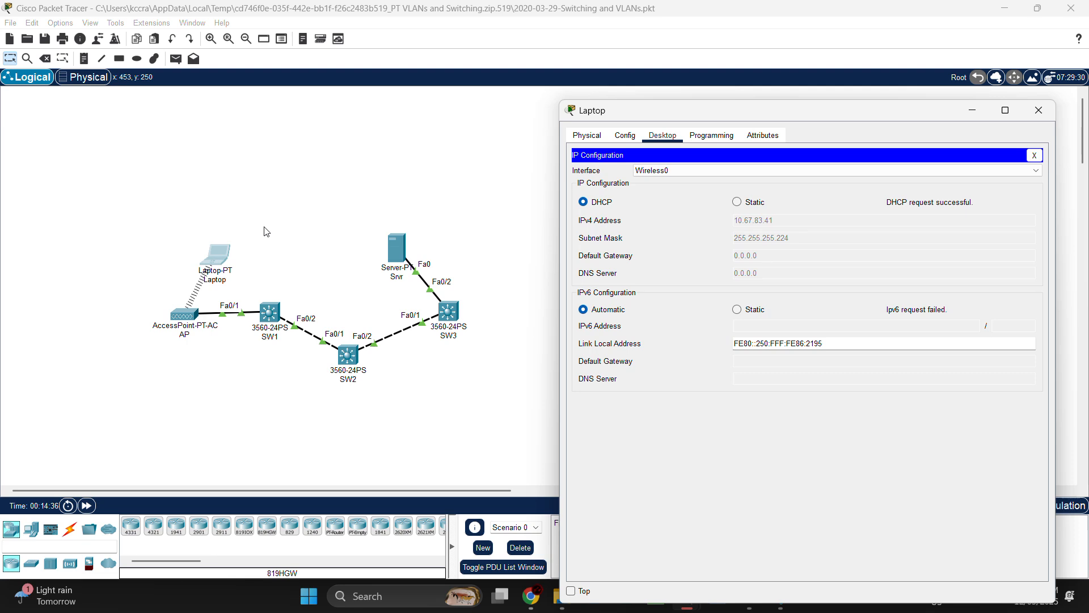
click(1034, 155)
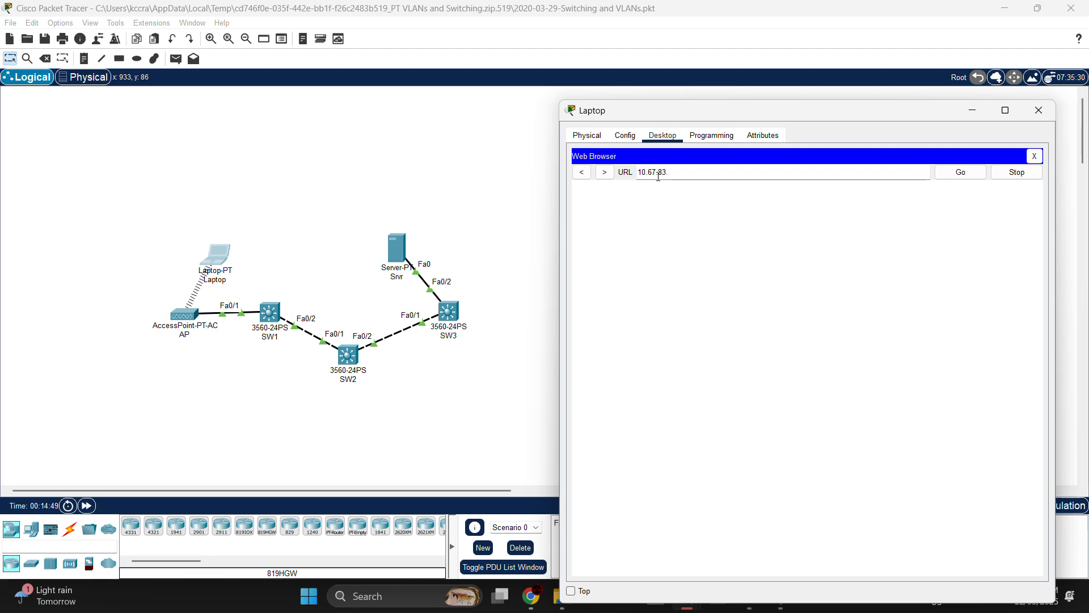
key(Return)
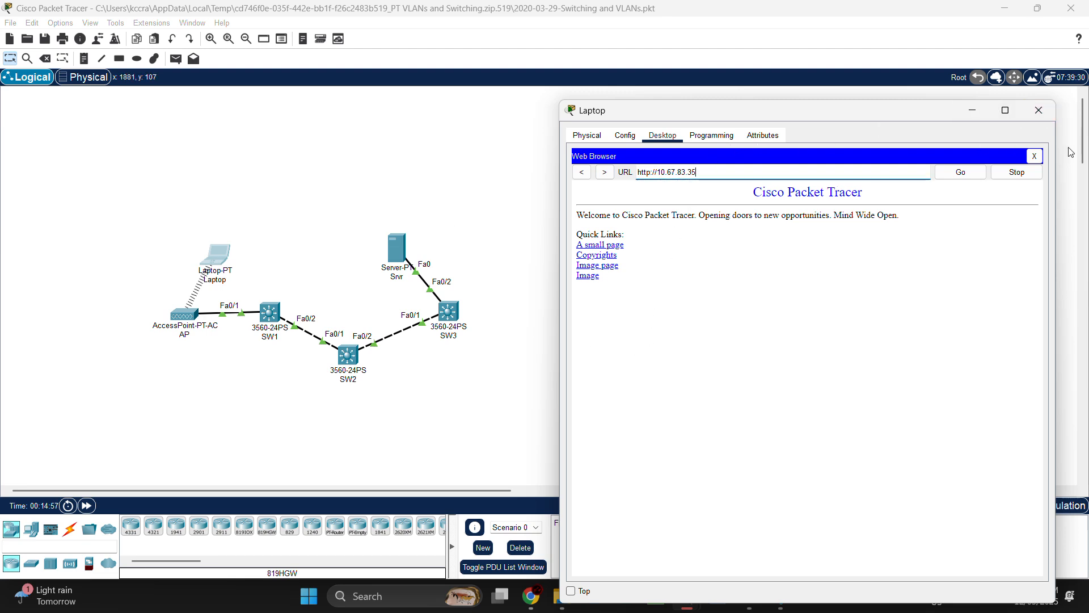
click(1036, 157)
click(1042, 111)
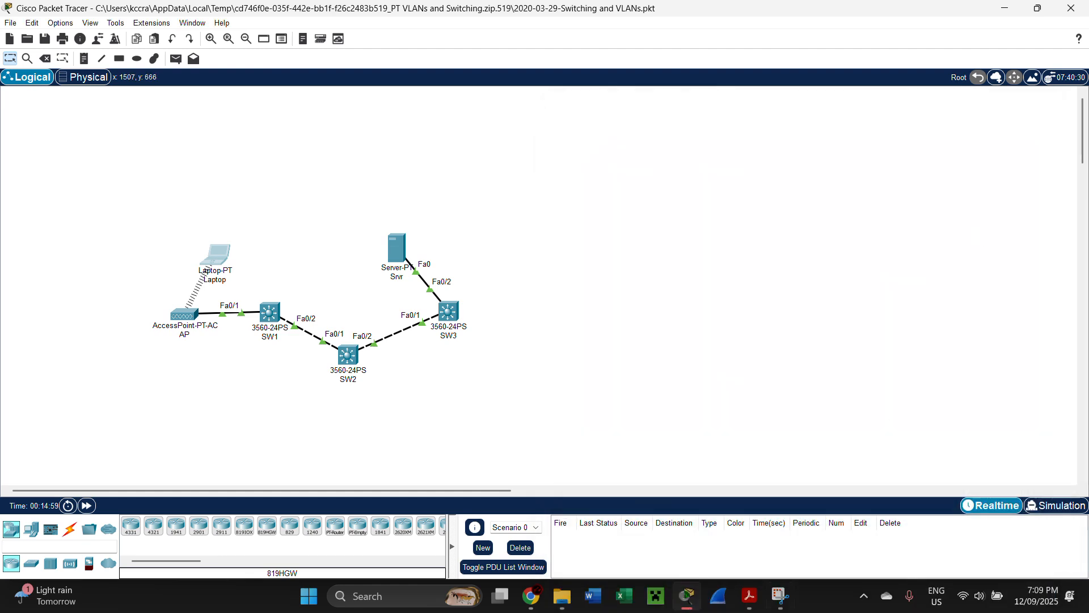
Switch to the VLANs and Switching PDF to recheck the lab objective, then return to Packet Tracer
click(750, 596)
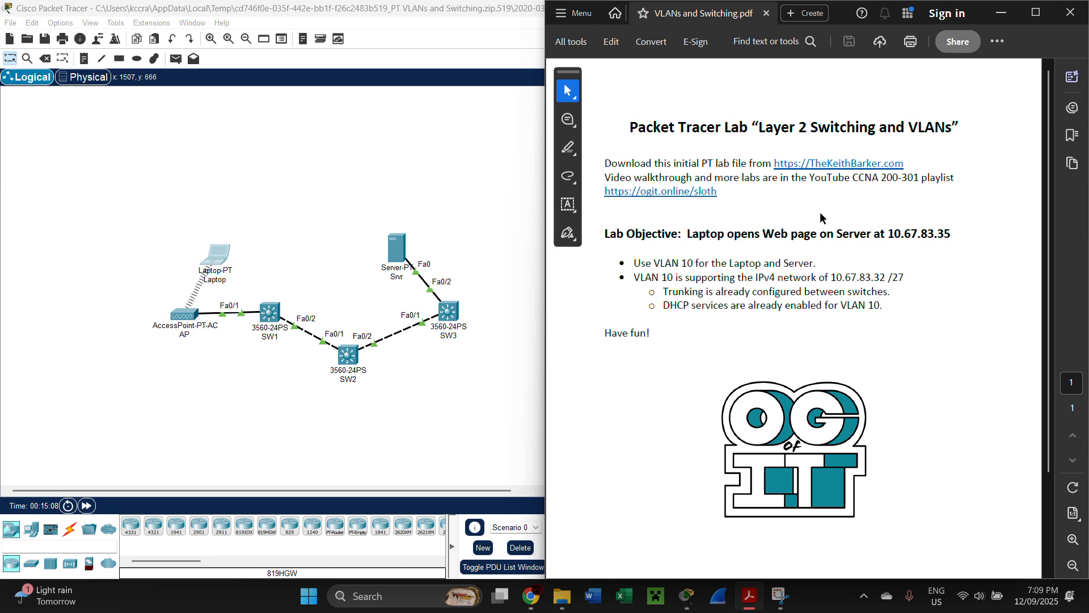
key(super+Up)
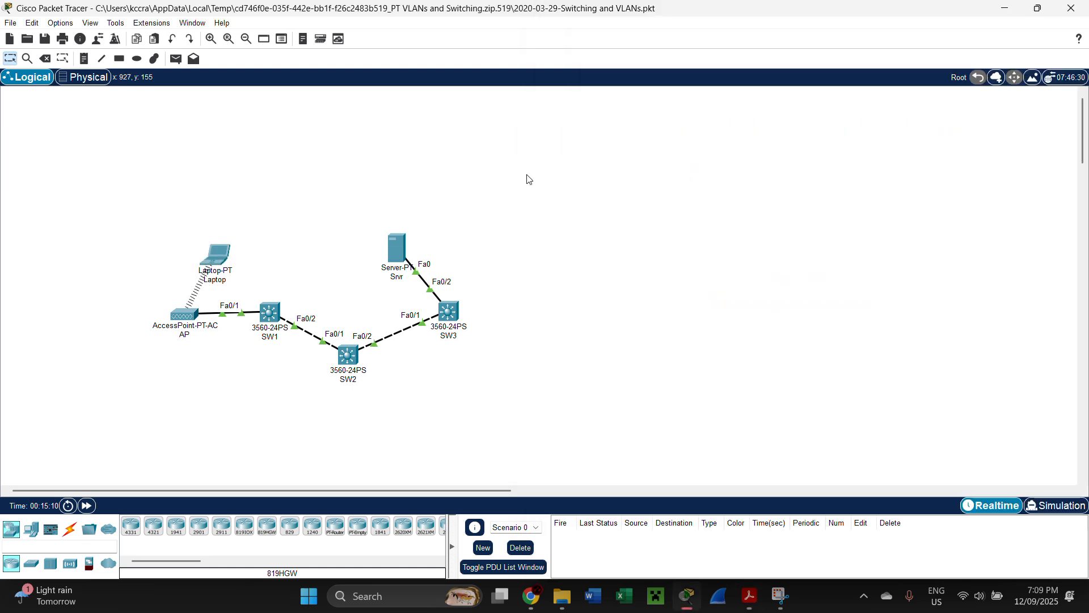